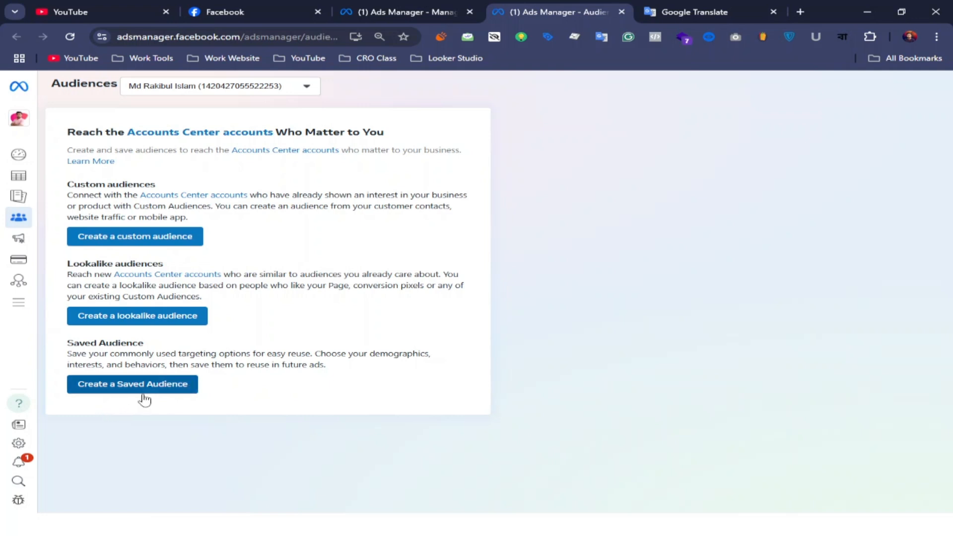
Start creating a custom audience with Facebook page as its source
left_click(139, 237)
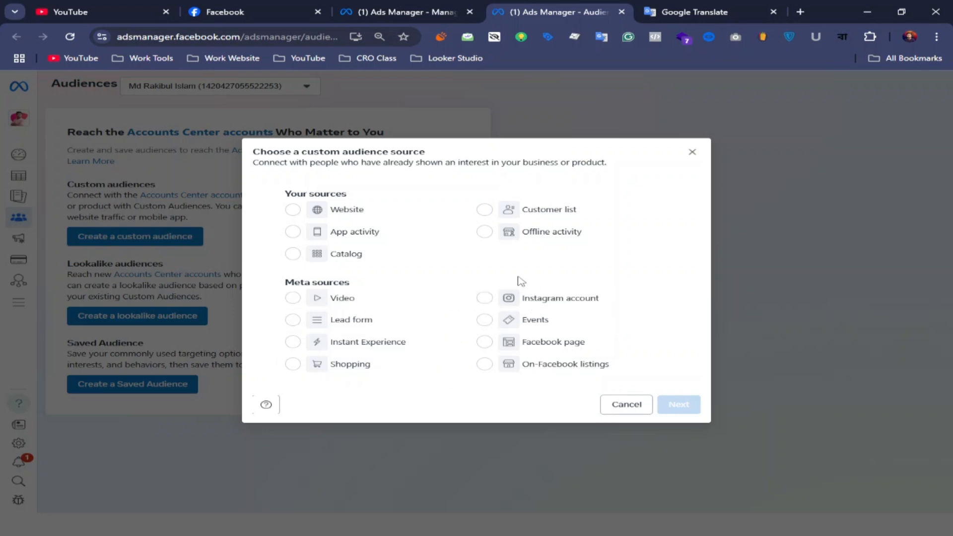
left_click(488, 348)
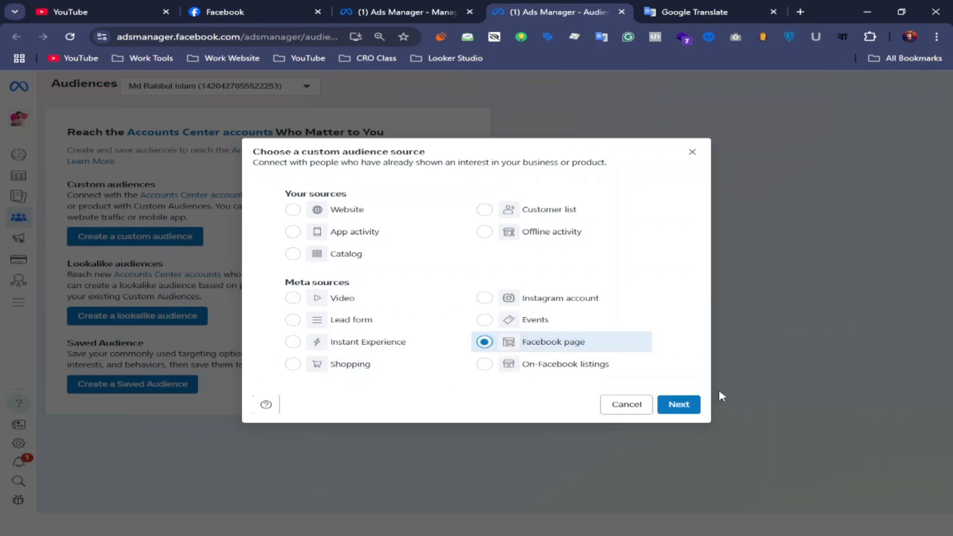
left_click(686, 406)
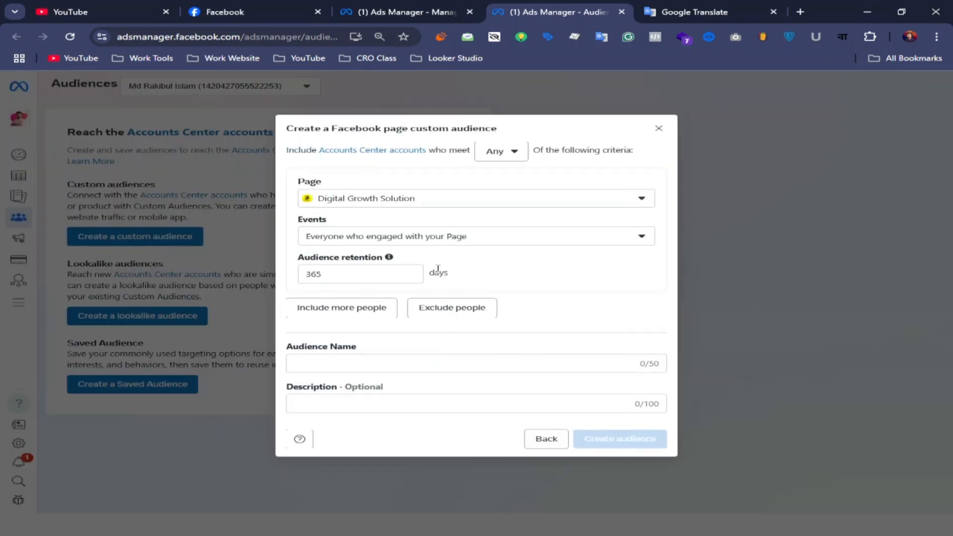
Review the available Pages and the criteria matching options, keeping the Digital Growth Solution Page and the Any rule
left_click(641, 201)
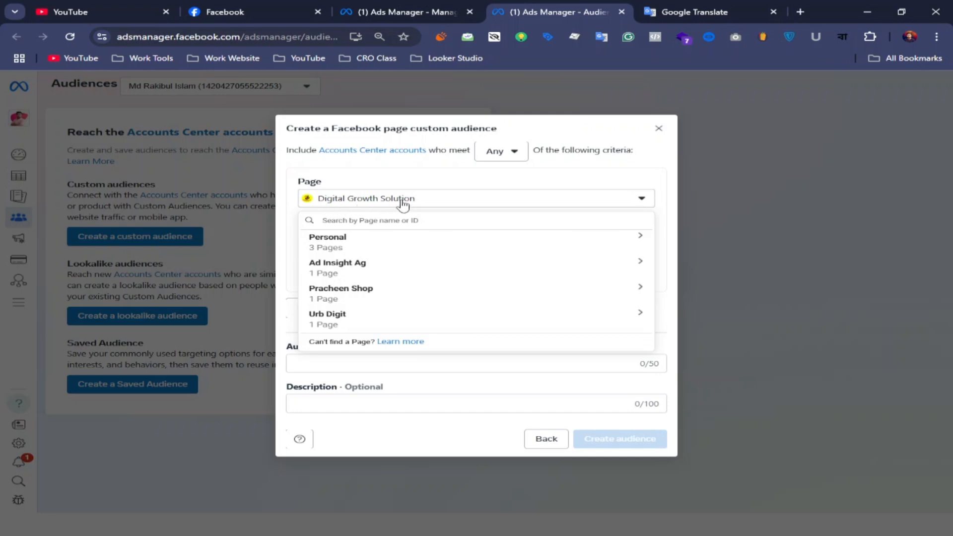
left_click(498, 183)
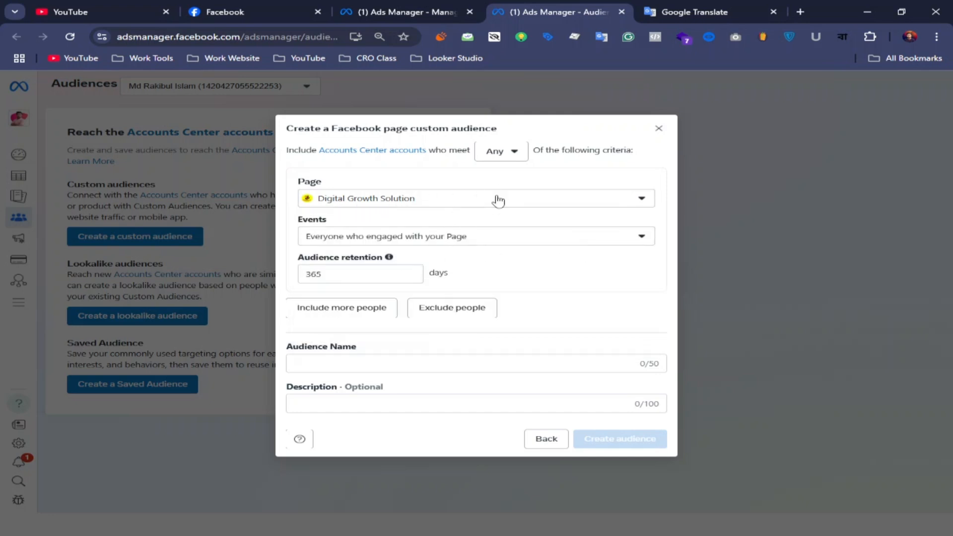
left_click(515, 158)
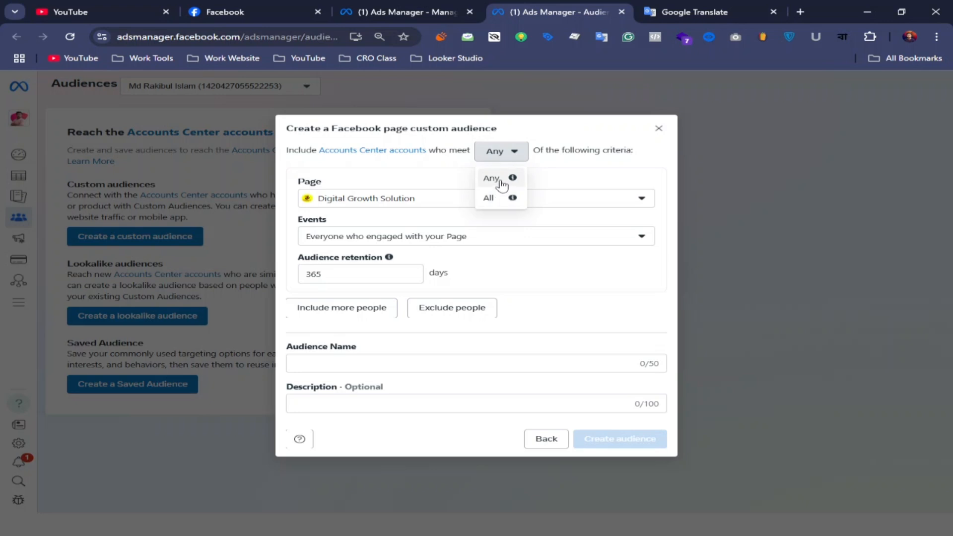
left_click(503, 184)
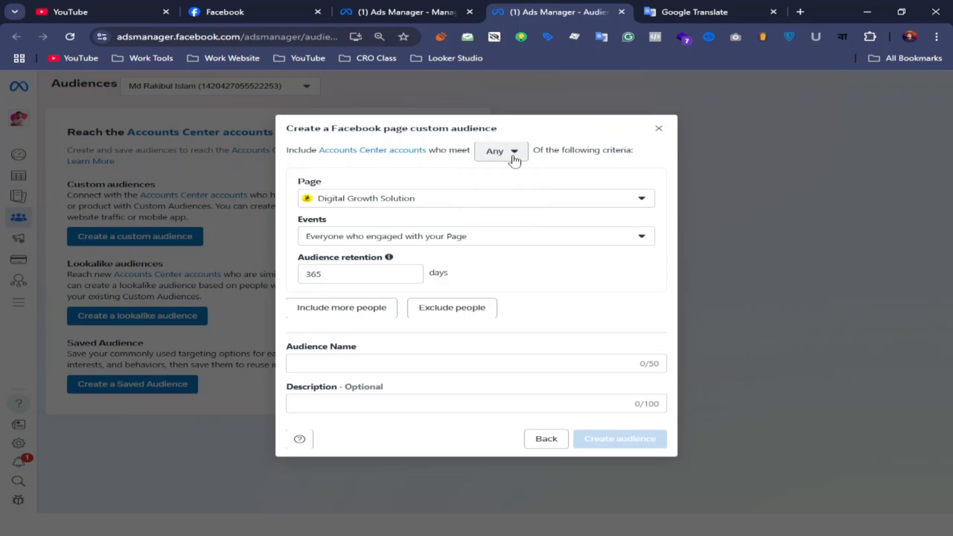
Try requiring All criteria with an additional narrowing condition, and return the matching rule to Any
left_click(513, 157)
left_click(495, 197)
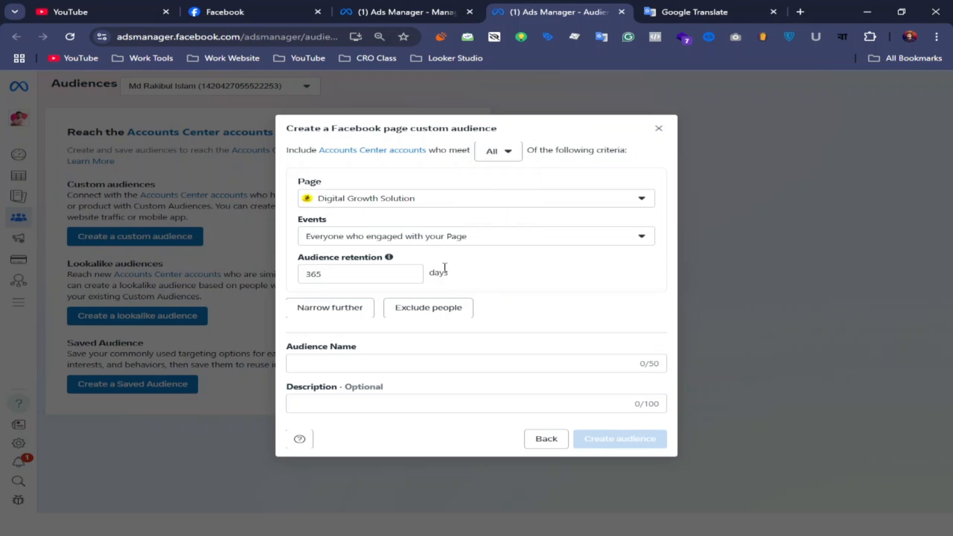
left_click(334, 312)
left_click_drag(320, 171, 278, 179)
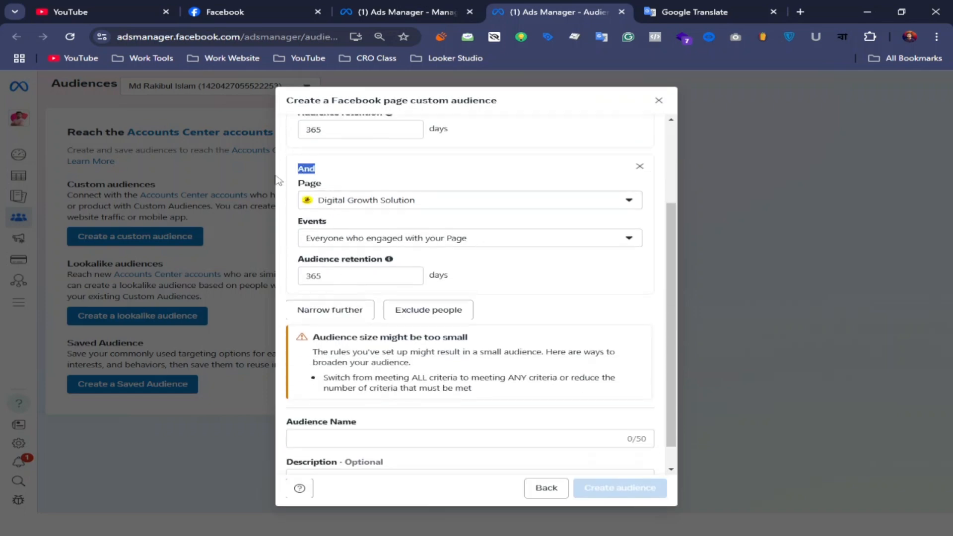
scroll(288, 178, "up", 3)
left_click(498, 123)
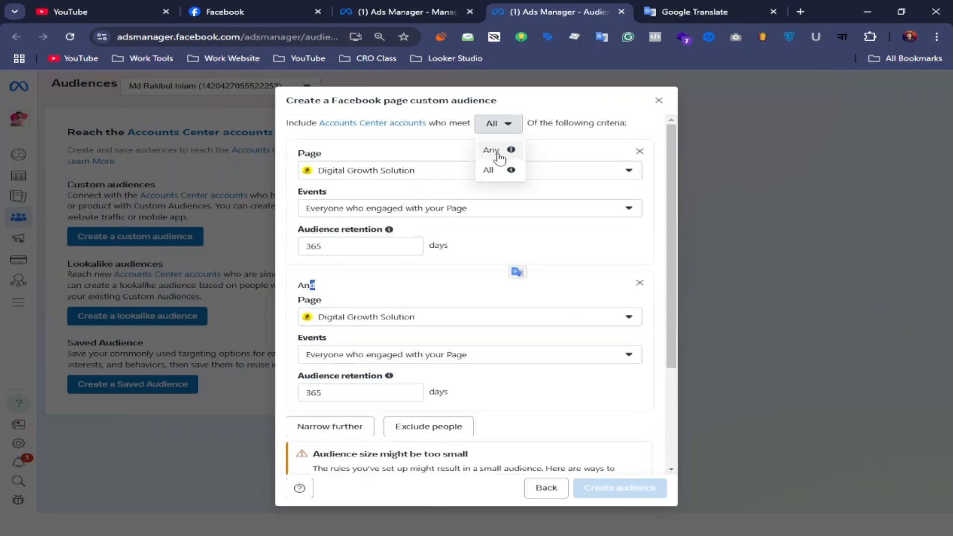
left_click(491, 150)
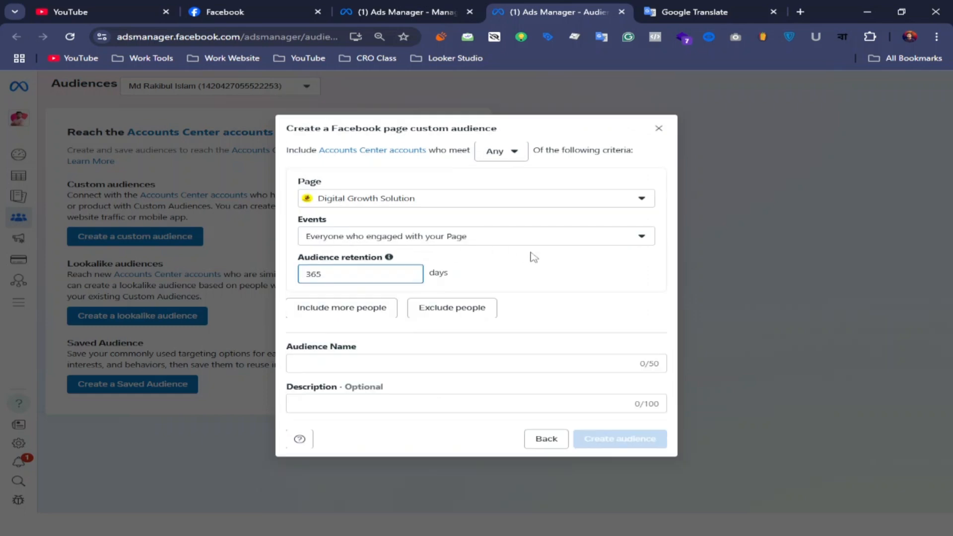
Set the first criterion's event to accounts who currently like or follow your Page, and include a second criterion for everyone who engaged with it
left_click(634, 240)
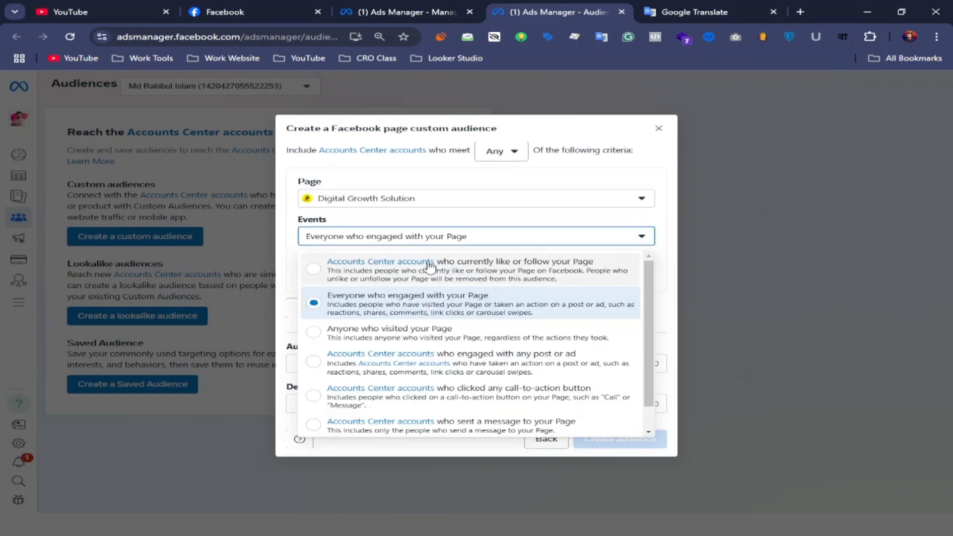
left_click(472, 274)
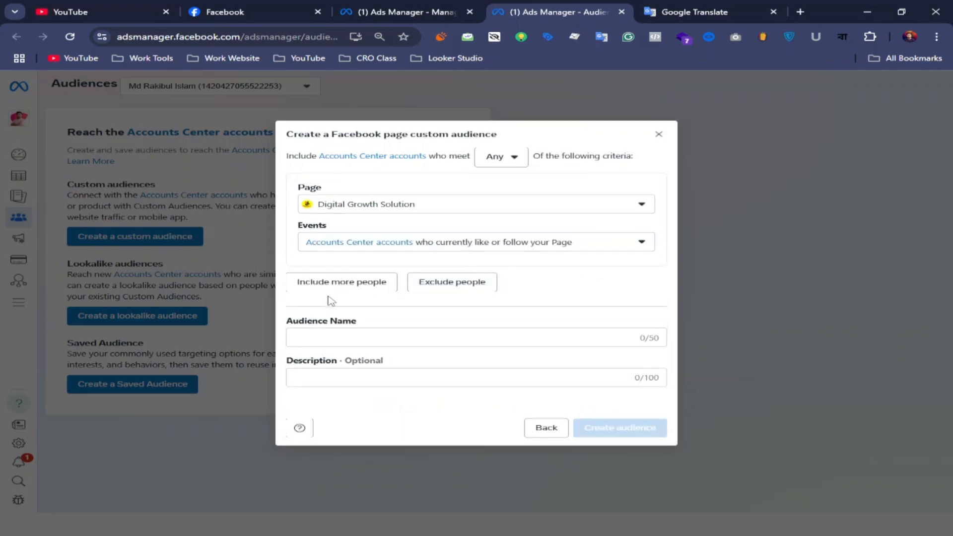
left_click(334, 281)
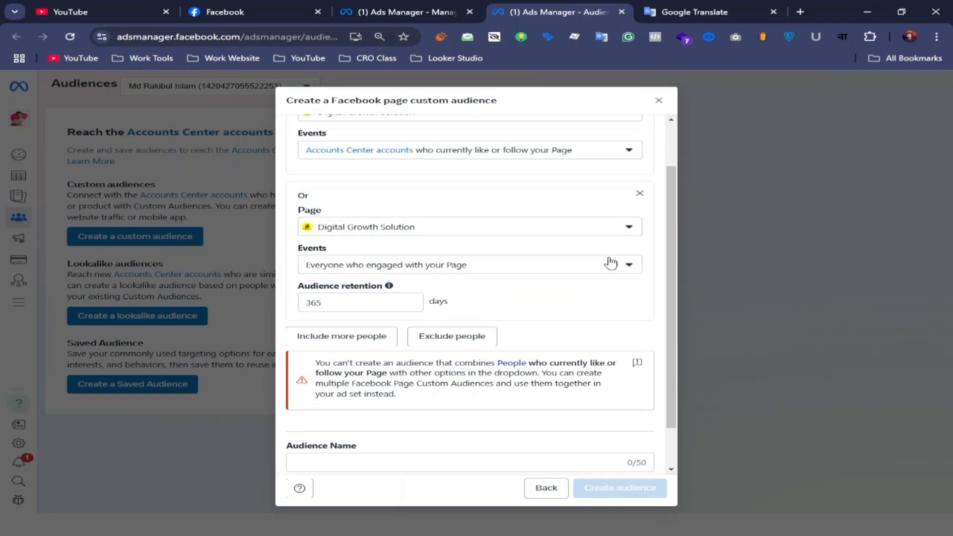
left_click(628, 267)
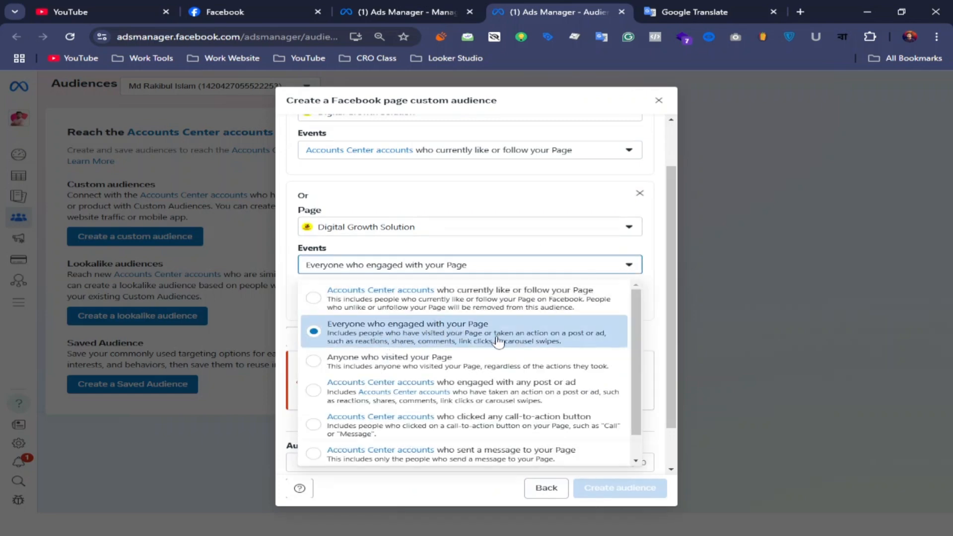
left_click(467, 331)
scroll(419, 297, "up", 2)
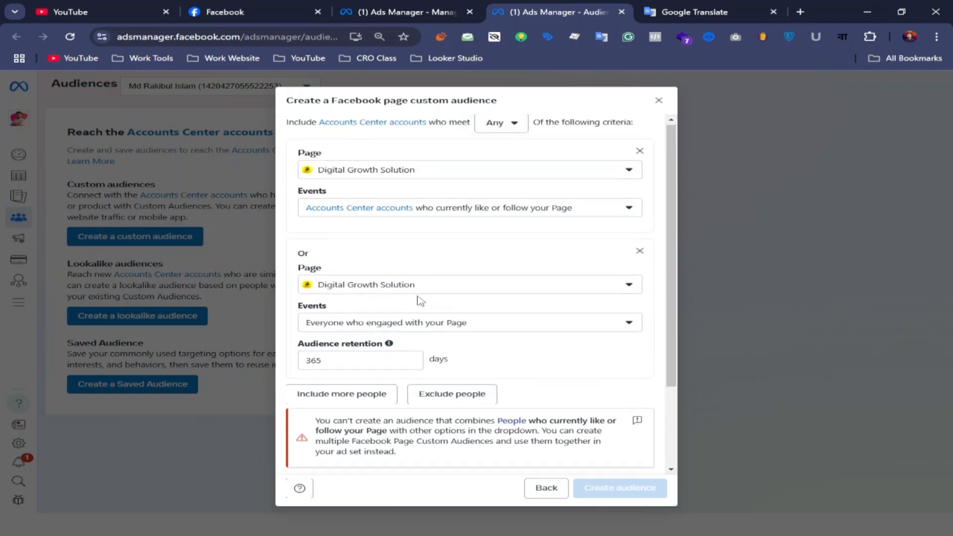
Set the audience retention of the criterion for everyone who engaged with your Page to 30 days
scroll(419, 298, "down", 2)
left_click(372, 304)
left_click(463, 309)
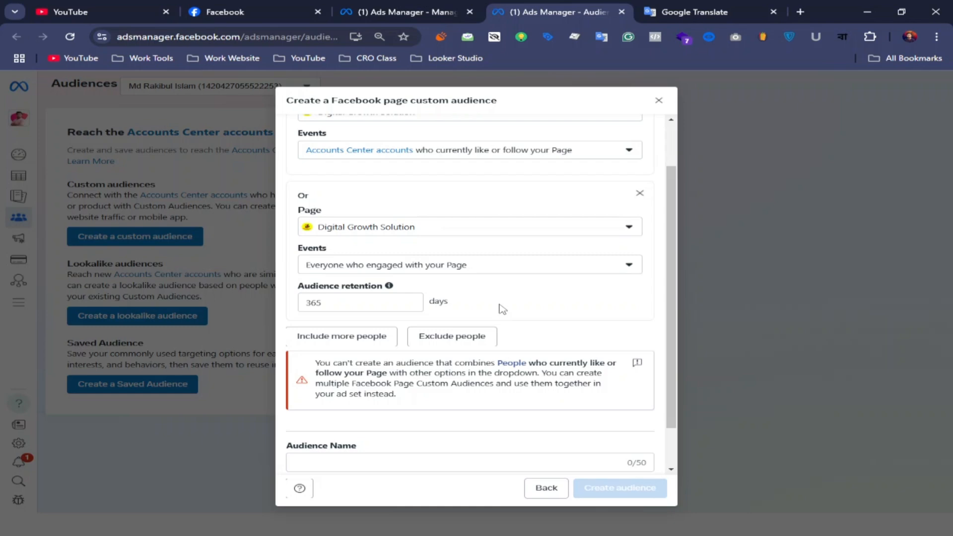
left_click(356, 304)
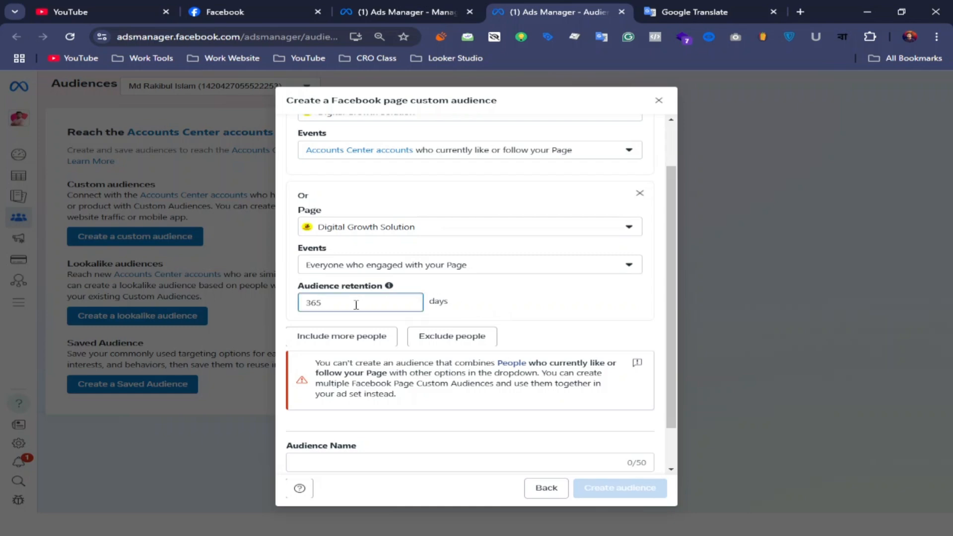
key("BackSpace")
type("30")
left_click(496, 309)
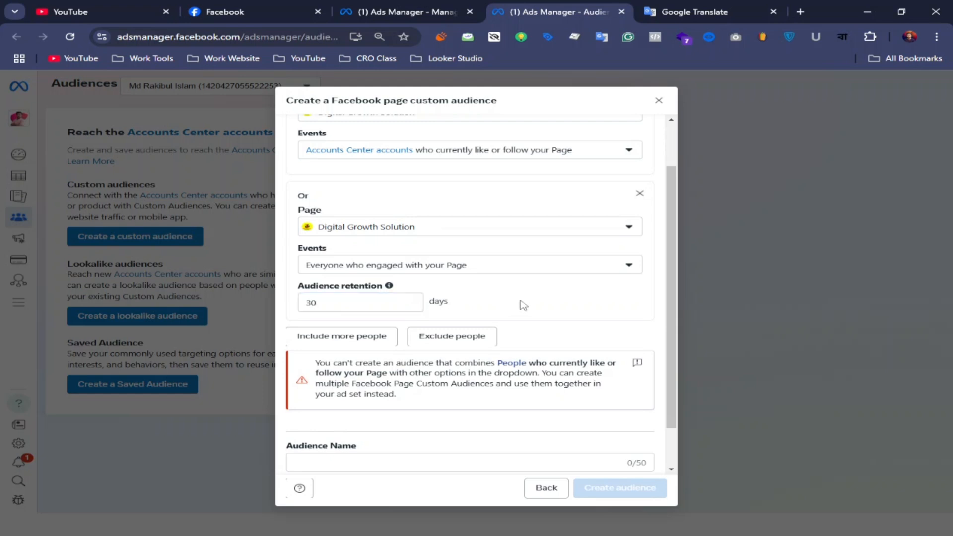
Include a third criterion for the Page with its event set to Anyone who visited your Page
scroll(524, 304, "down", 1)
scroll(528, 303, "up", 2)
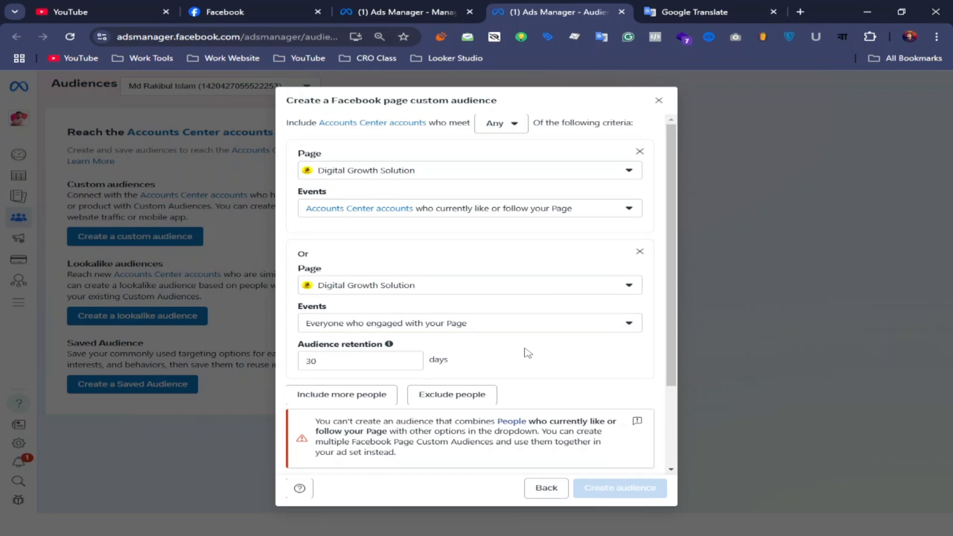
scroll(528, 352, "down", 2)
left_click(361, 285)
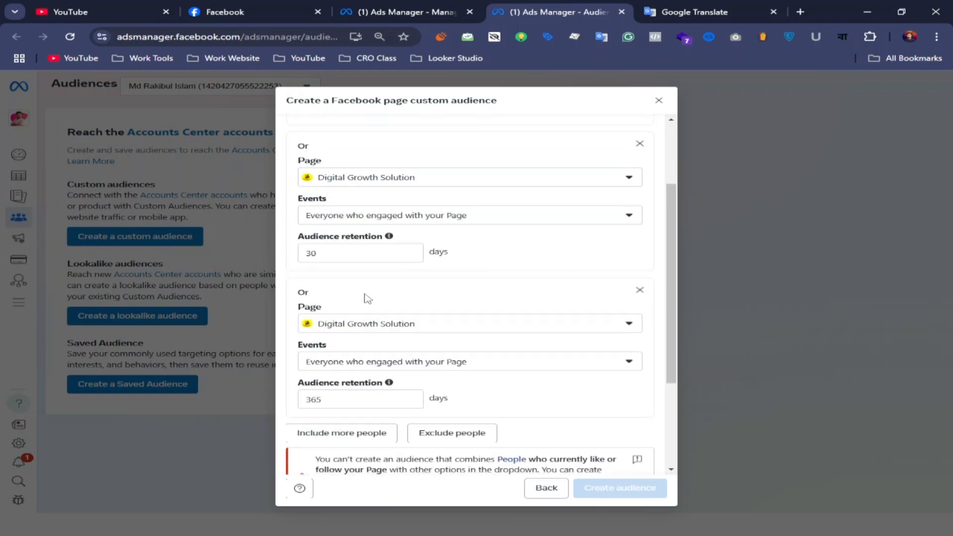
scroll(389, 309, "down", 1)
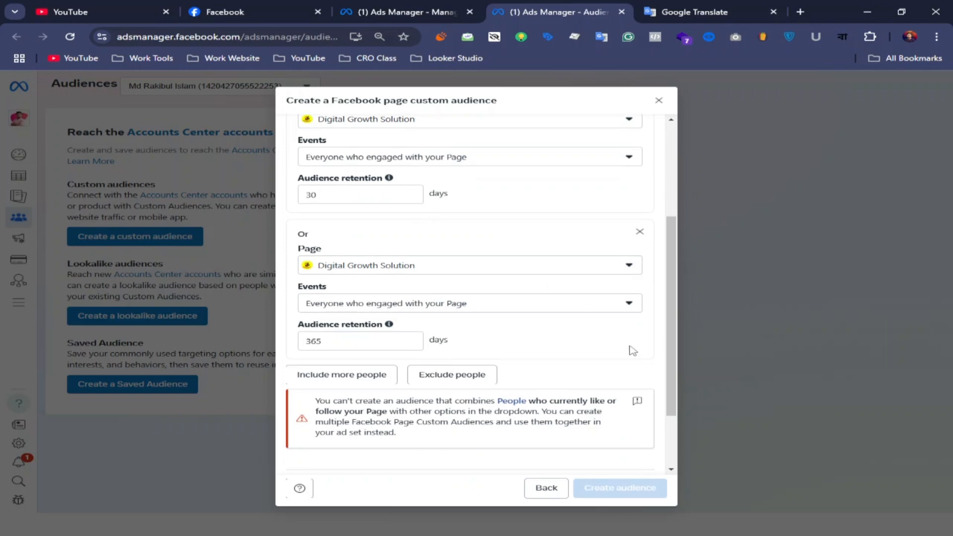
left_click(629, 303)
scroll(360, 387, "down", 1)
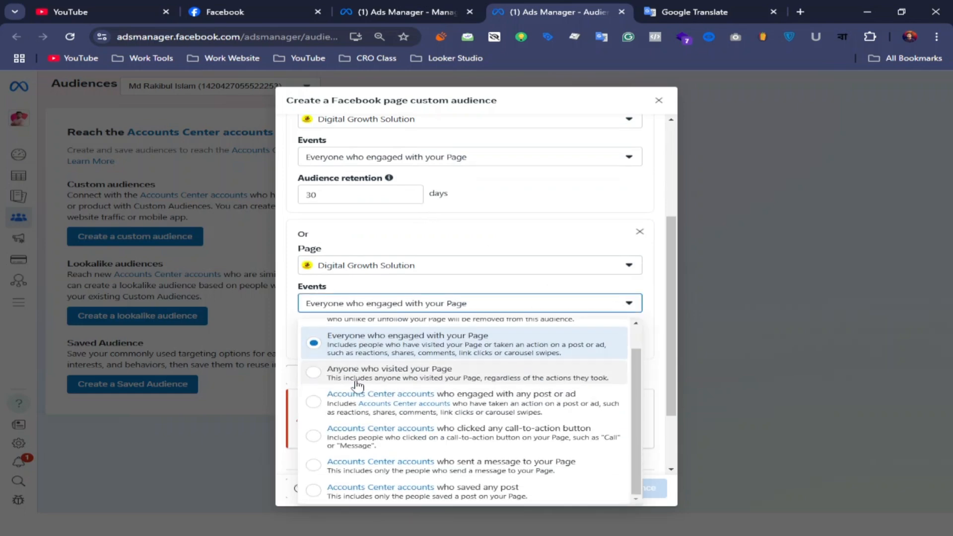
left_click(415, 380)
Include a fourth criterion with its event set to accounts who engaged with any post or ad
scroll(437, 367, "down", 2)
left_click(360, 290)
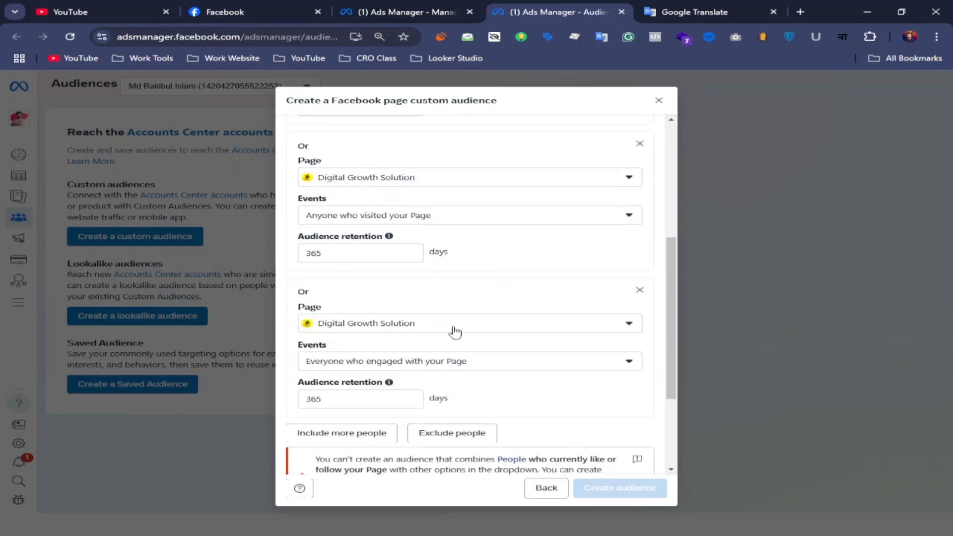
scroll(454, 332, "down", 3)
left_click(623, 250)
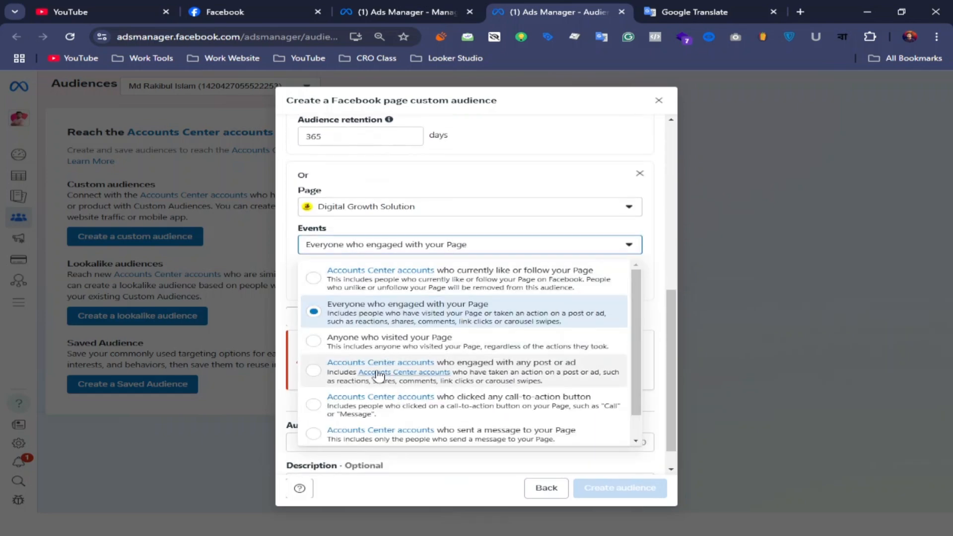
left_click(508, 376)
Set the audience retention to 30 days for both the Page visitor criterion and the post or ad engagement criterion
scroll(507, 376, "up", 3)
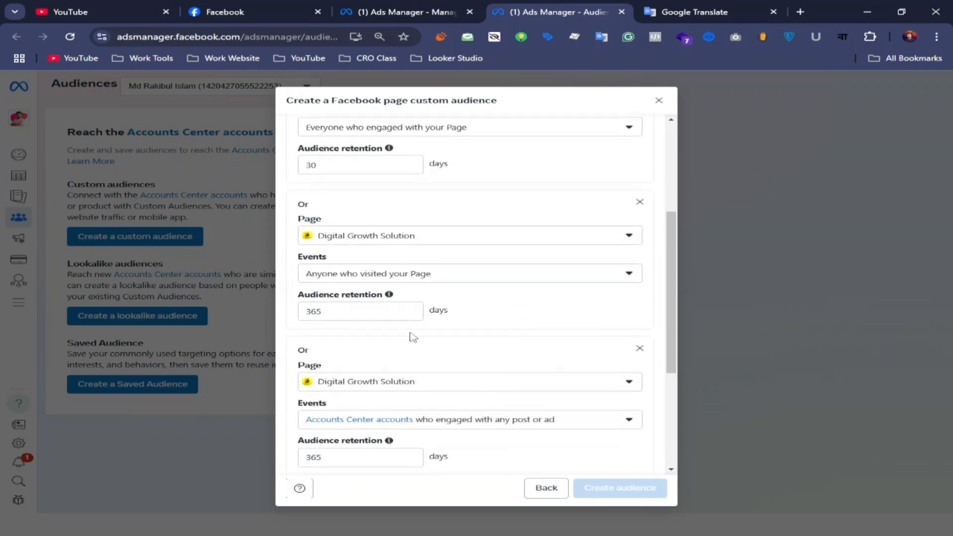
left_click(370, 312)
key("BackSpace")
key("BackSpace")
key("BackSpace")
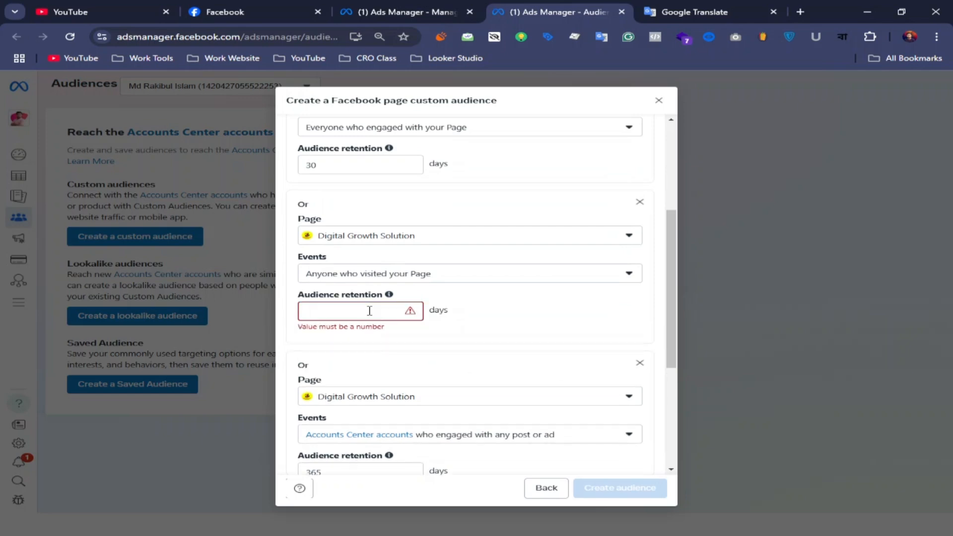
type("0")
key("BackSpace")
type("30")
scroll(378, 313, "down", 4)
left_click(352, 251)
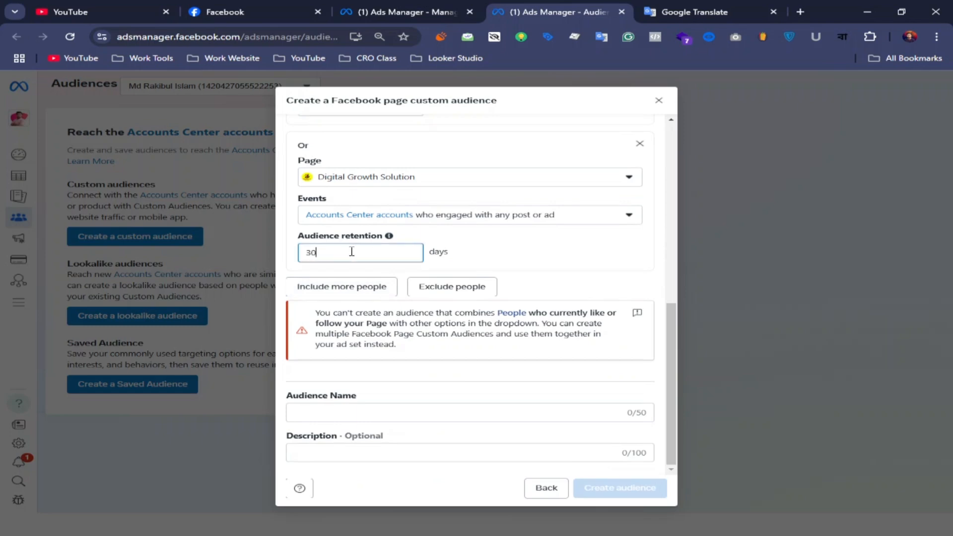
Include a fifth criterion with its event set to accounts who clicked any call-to-action button
left_click(358, 291)
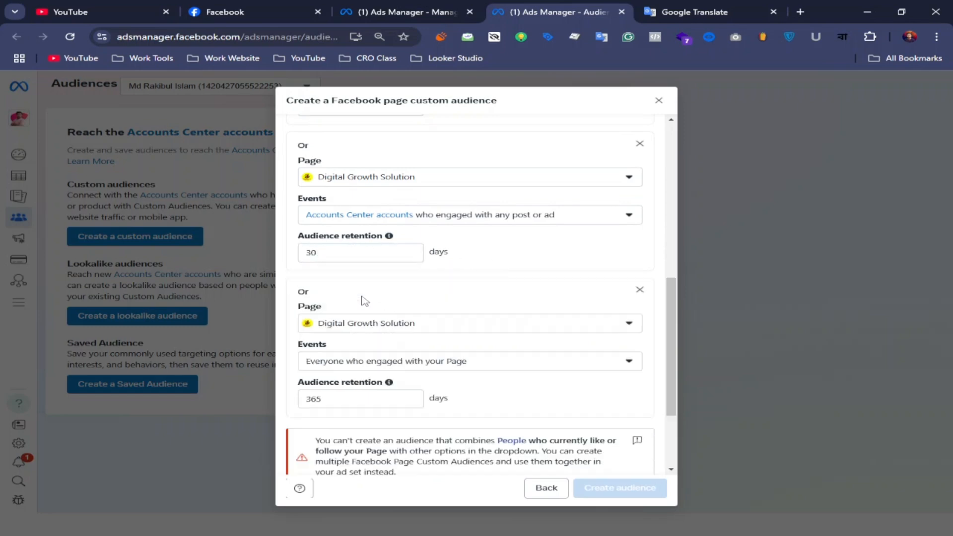
scroll(406, 331, "down", 1)
left_click(629, 303)
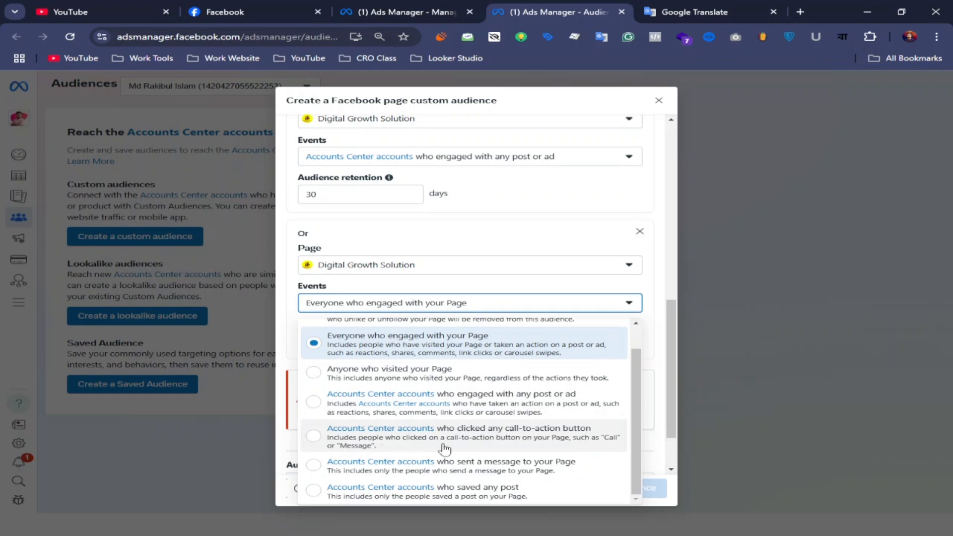
left_click(519, 445)
scroll(489, 364, "down", 1)
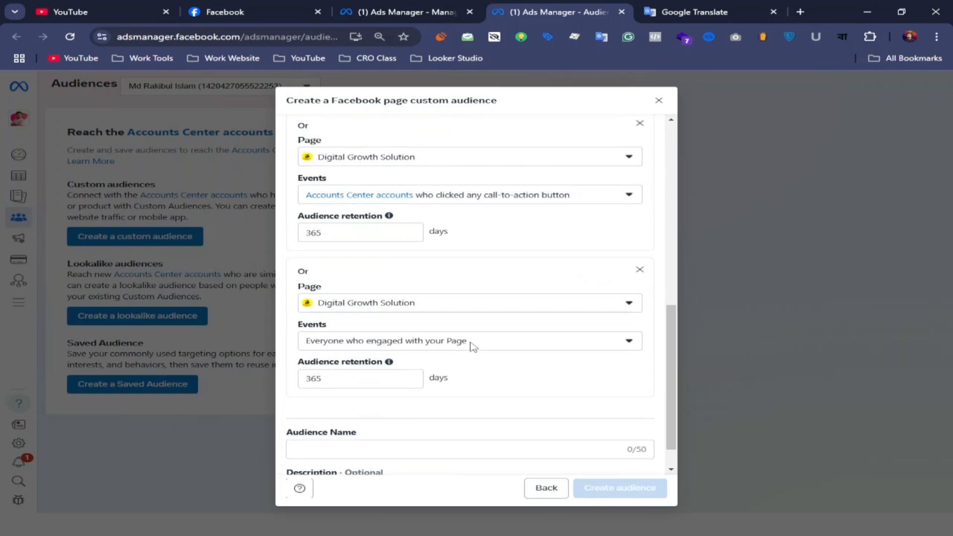
Include another criterion with its event set to accounts who sent a message to your Page
scroll(473, 345, "down", 1)
left_click(621, 305)
scroll(563, 333, "down", 1)
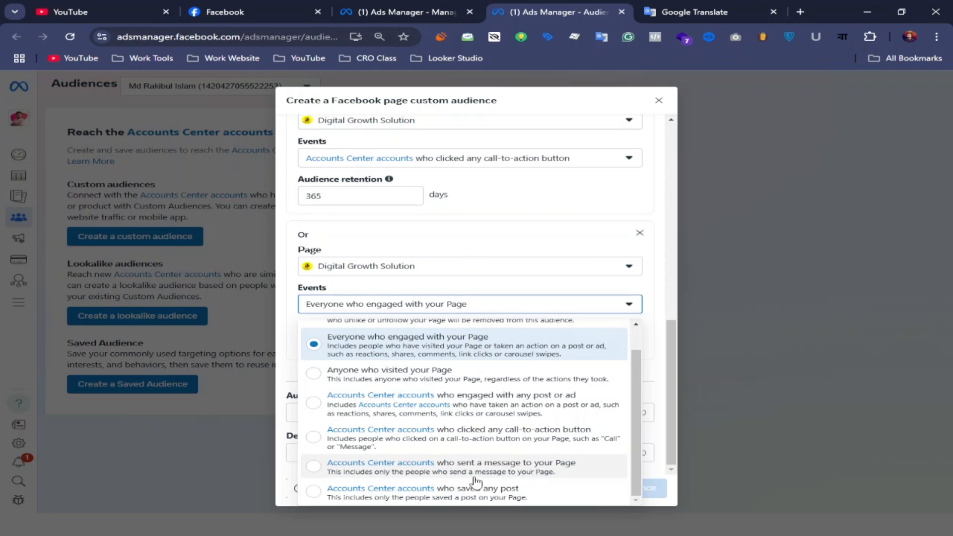
left_click(539, 476)
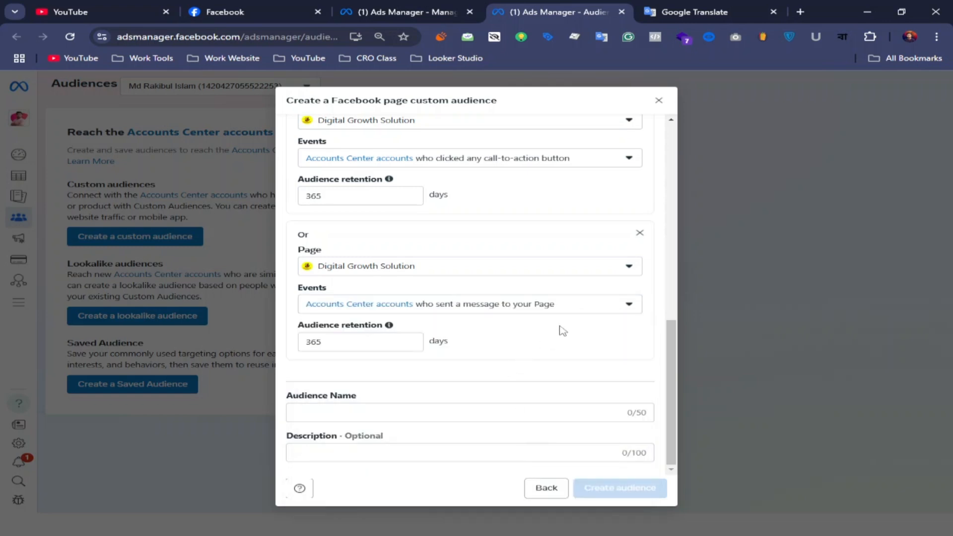
scroll(506, 335, "up", 10)
scroll(505, 332, "down", 6)
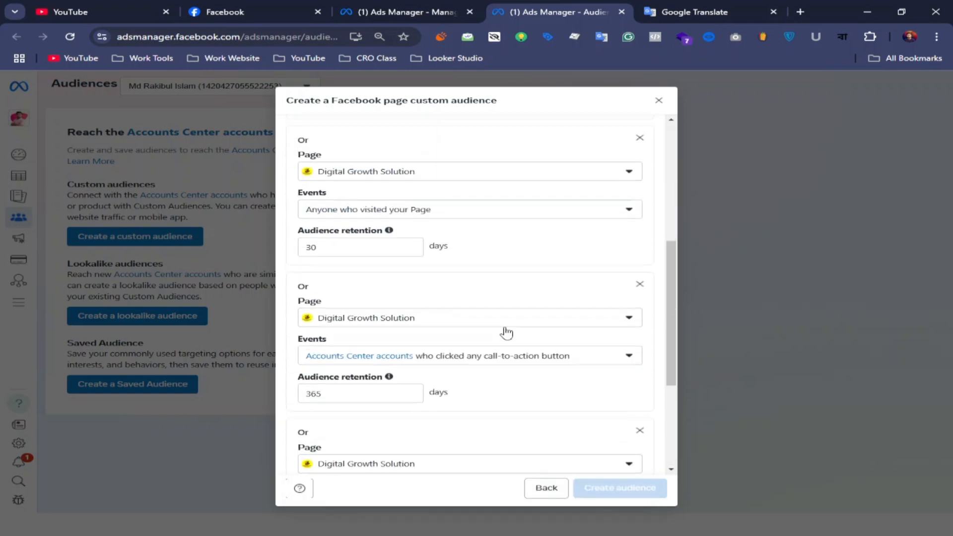
scroll(506, 333, "down", 5)
scroll(504, 330, "up", 5)
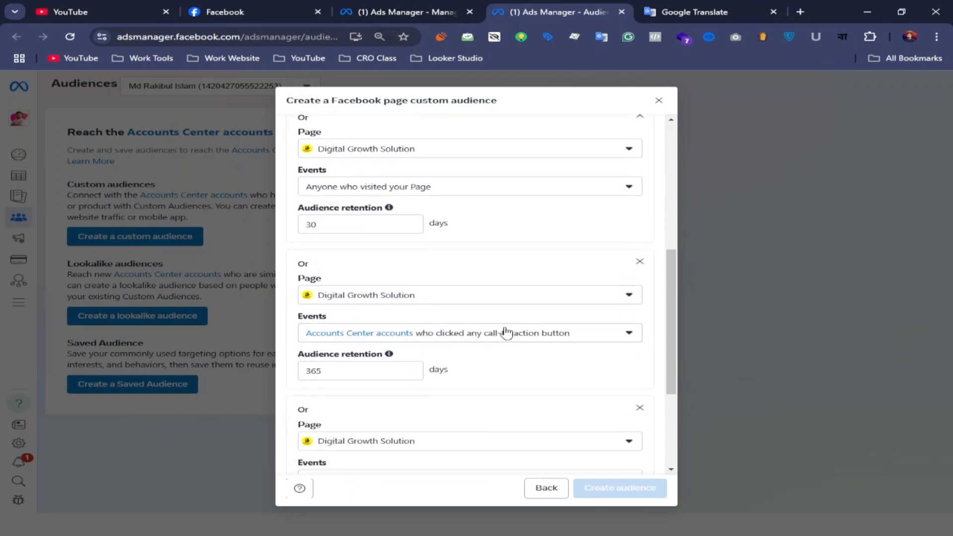
Set the audience retention to 30 days for both the call-to-action button criterion and the Page message criterion
left_click(355, 368)
key("BackSpace")
key("BackSpace")
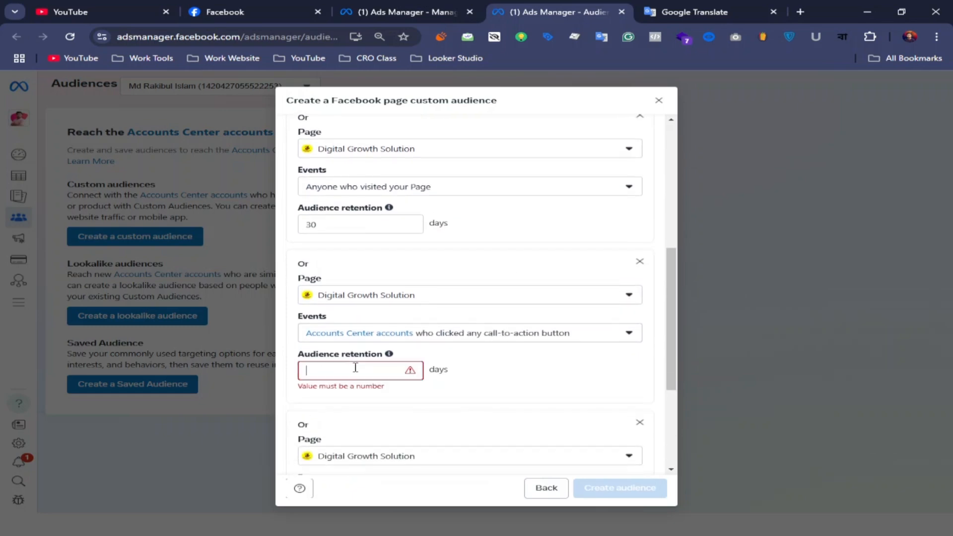
type("30")
scroll(355, 368, "down", 4)
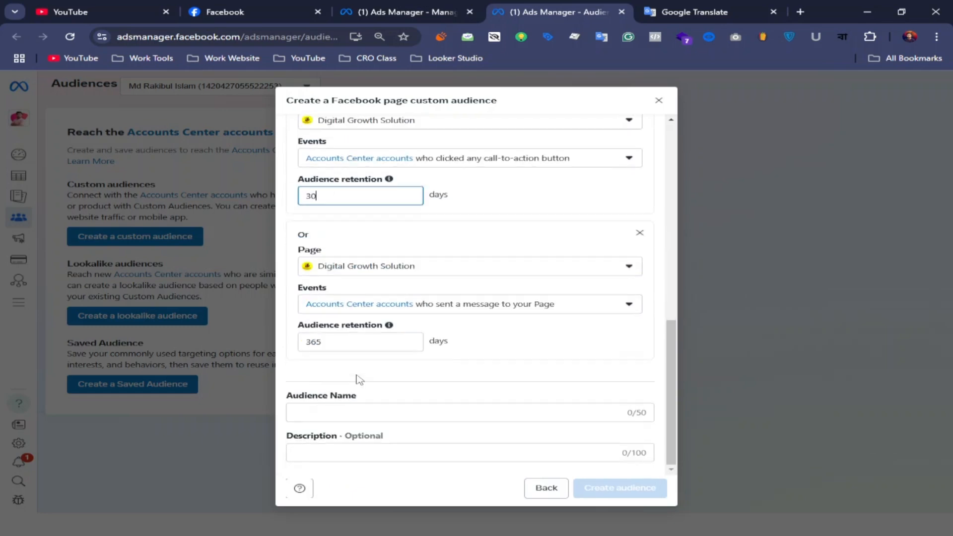
left_click(345, 344)
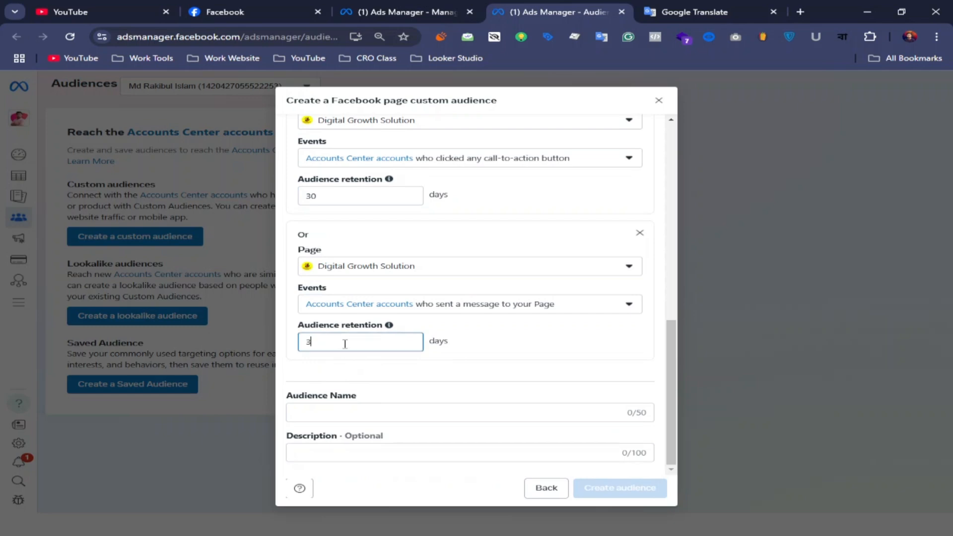
Name the audience "Digital Growth Solution - Last 30 days", copying the Page name from the Facebook page, and create it
left_click(331, 414)
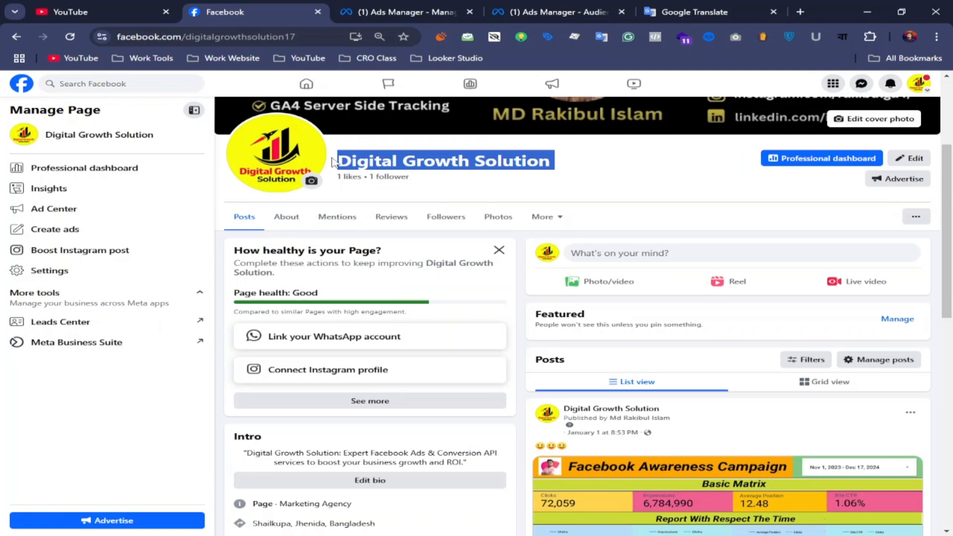
right_click(370, 160)
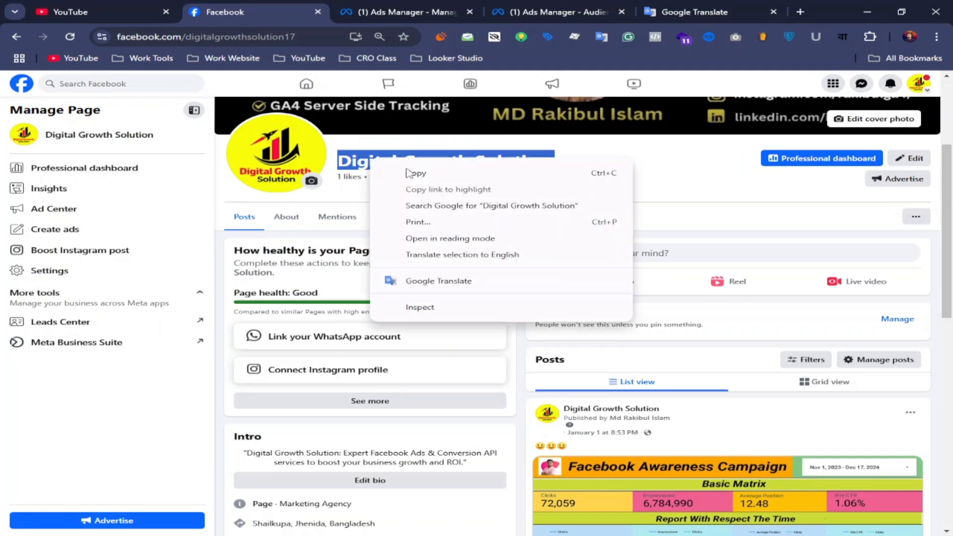
left_click(412, 173)
left_click(682, 173)
left_click(455, 15)
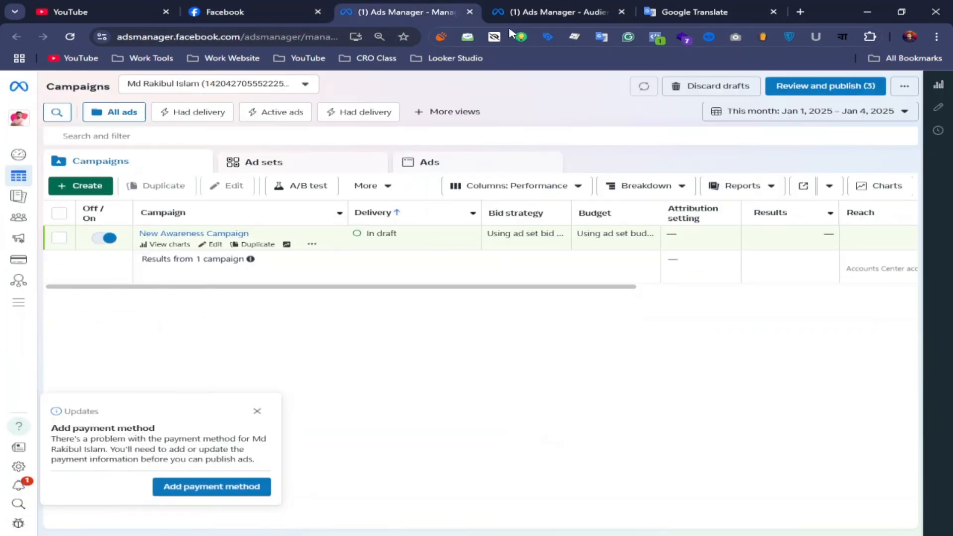
left_click(551, 12)
right_click(328, 411)
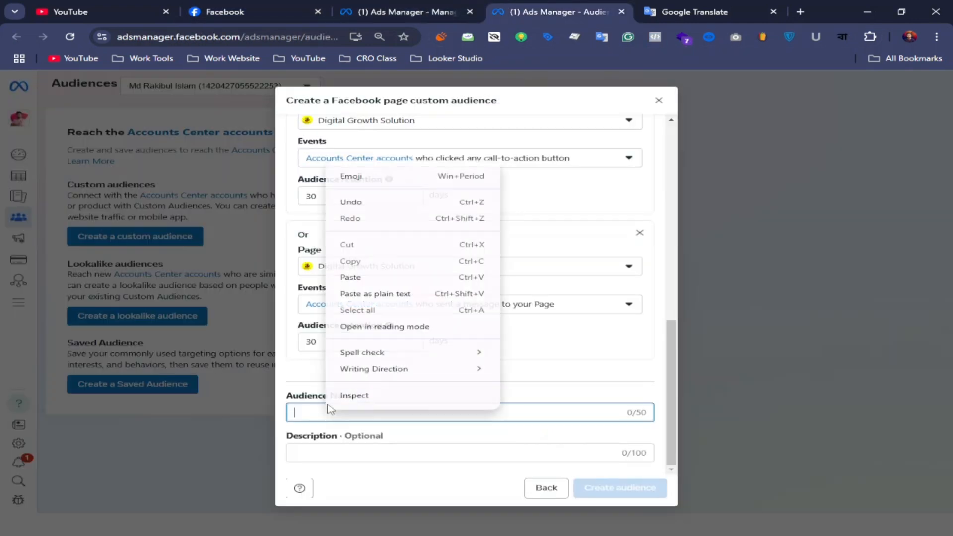
left_click(365, 278)
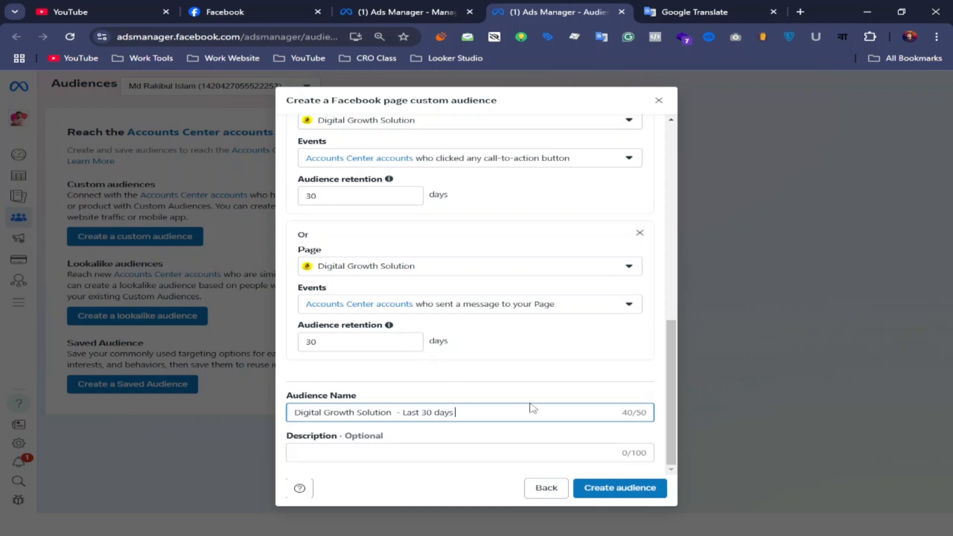
left_click(608, 492)
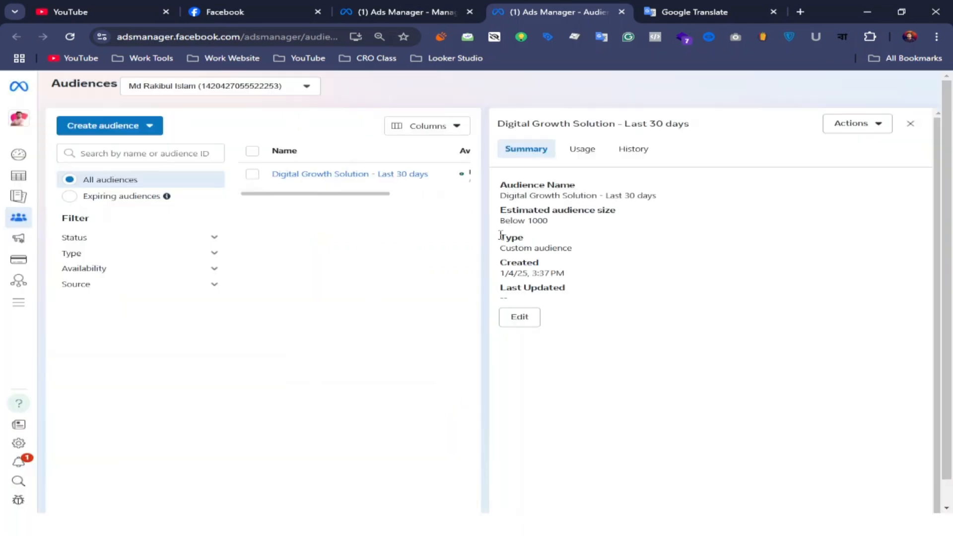
Check the estimated audience size in the new audience's summary
left_click_drag(552, 228, 502, 221)
left_click(495, 229)
left_click_drag(550, 225, 498, 218)
left_click(392, 274)
Start another custom audience with Instagram account as its source and include a second criterion
left_click(109, 125)
left_click(126, 153)
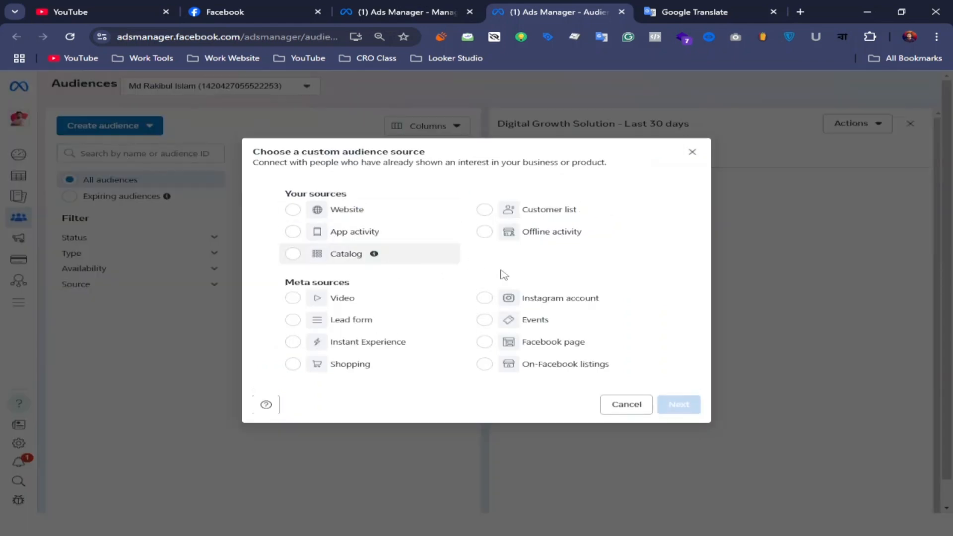
left_click(485, 299)
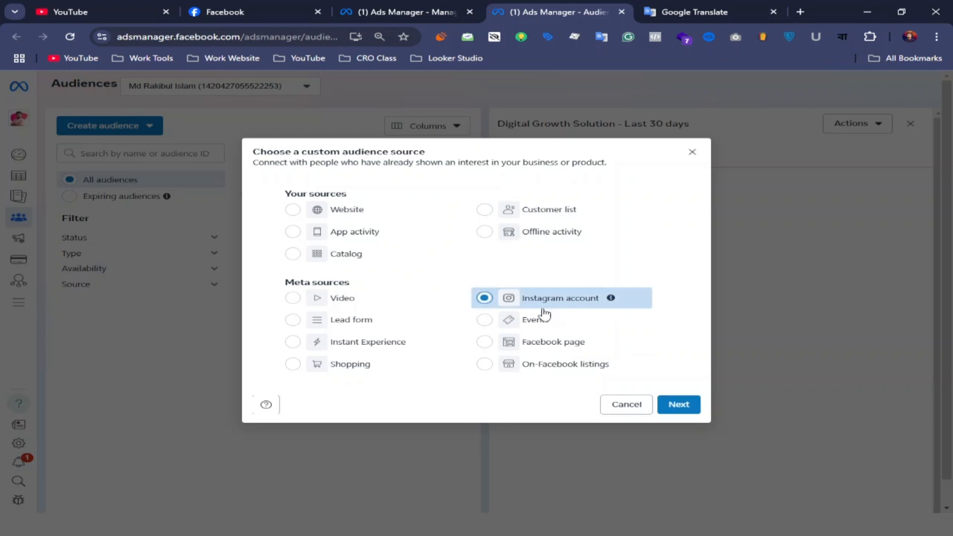
left_click(675, 404)
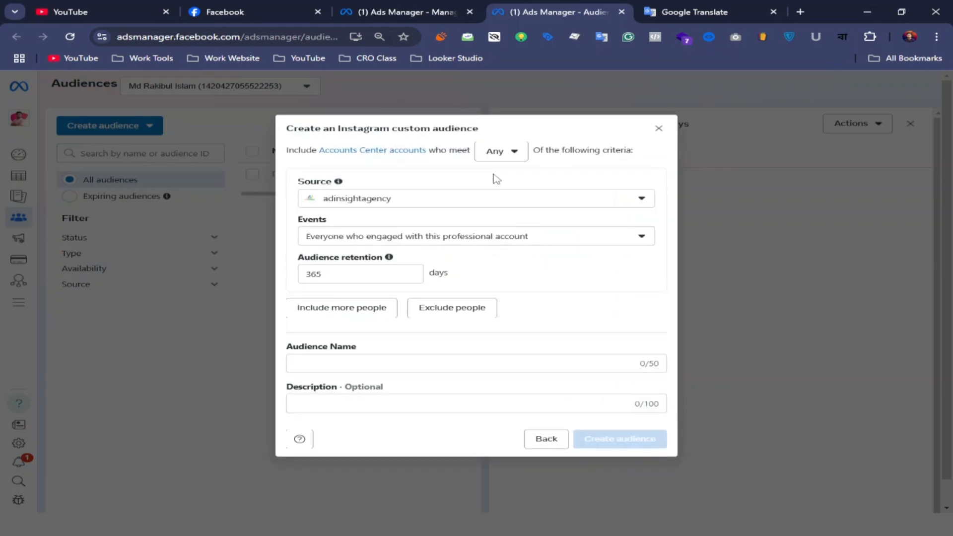
left_click(366, 318)
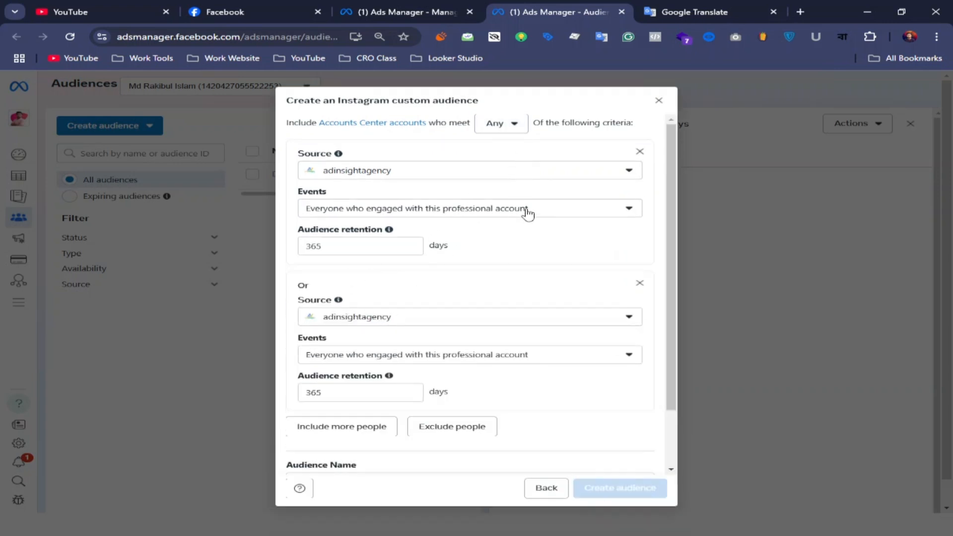
Review the connected Instagram accounts, the Facebook page's intro details and the events available for the first criterion
left_click(627, 170)
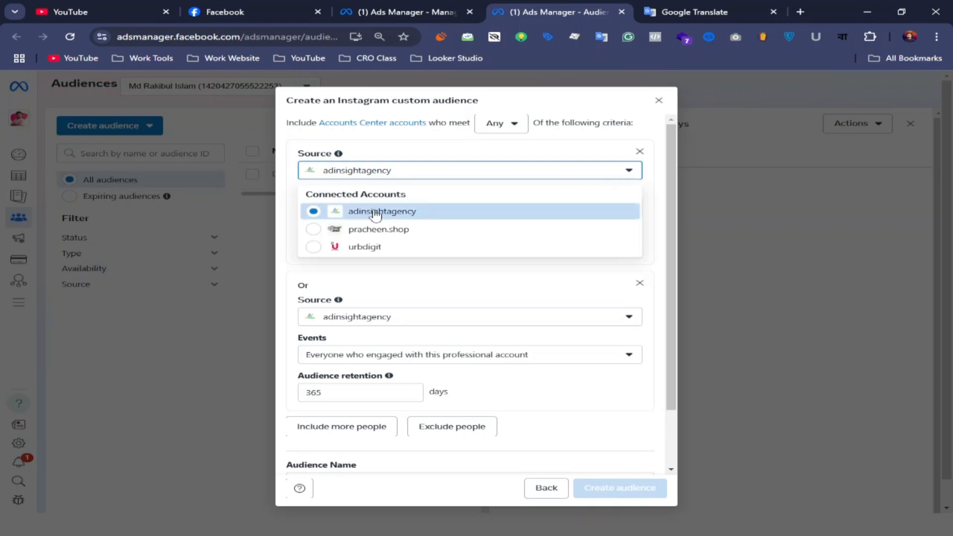
left_click(253, 7)
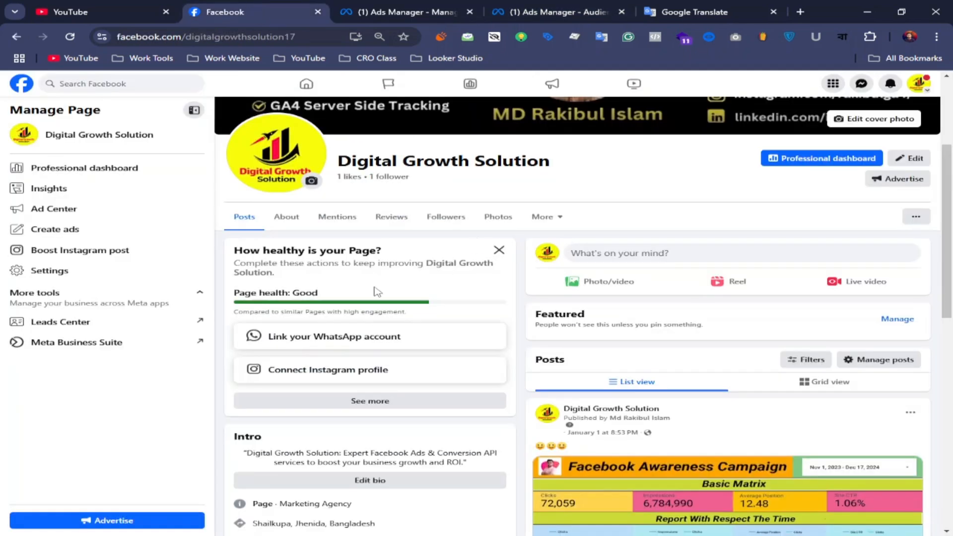
left_click(499, 250)
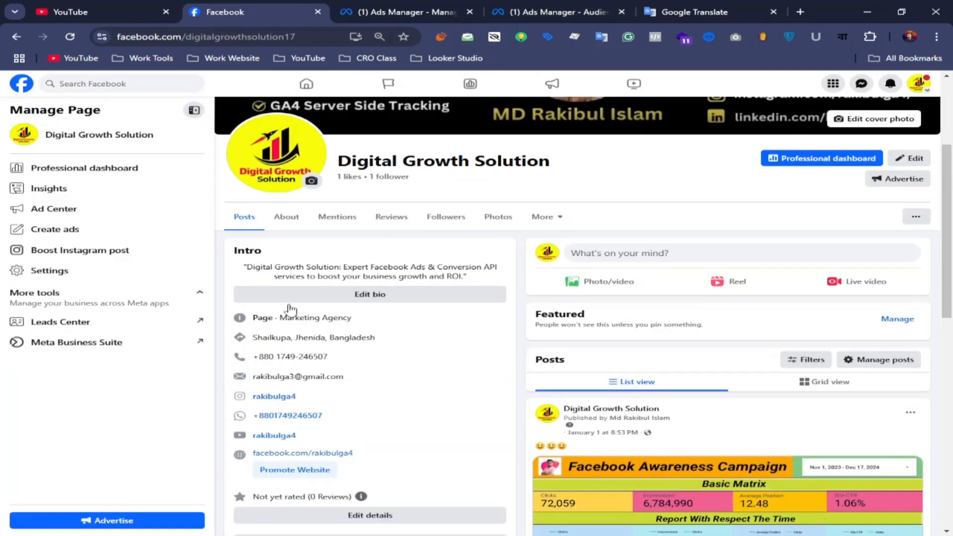
left_click(532, 9)
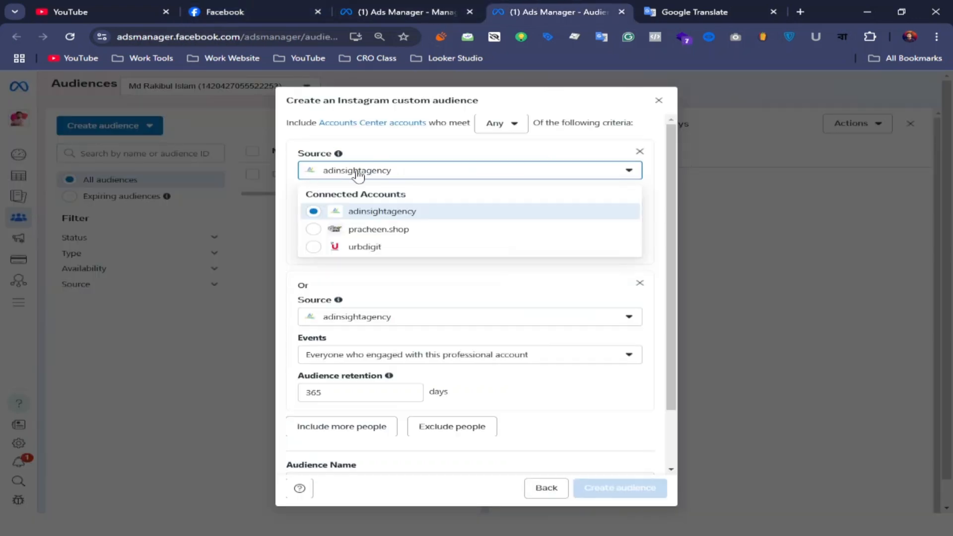
left_click(405, 276)
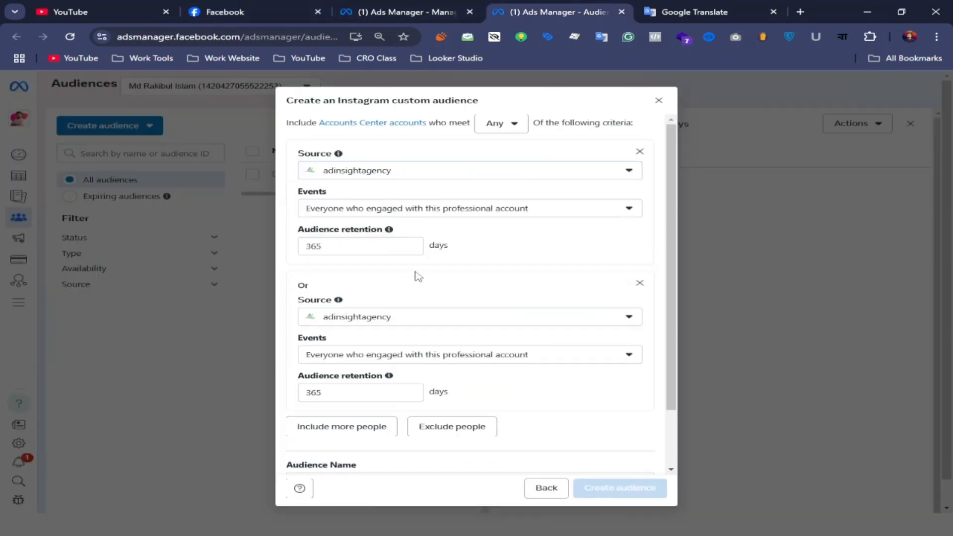
left_click(628, 208)
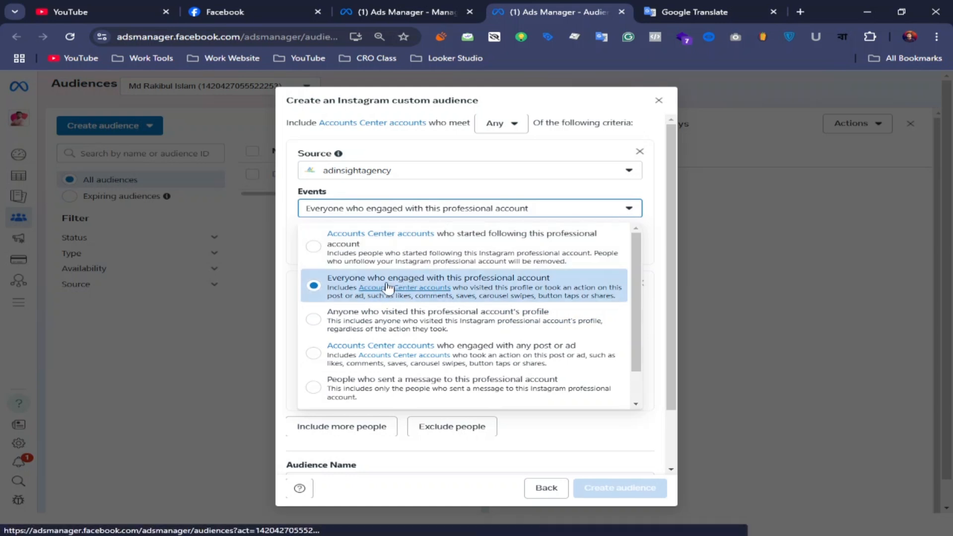
left_click(568, 195)
Set the audience retention of the first criterion, everyone who engaged with the professional account, to 30 days
left_click(342, 248)
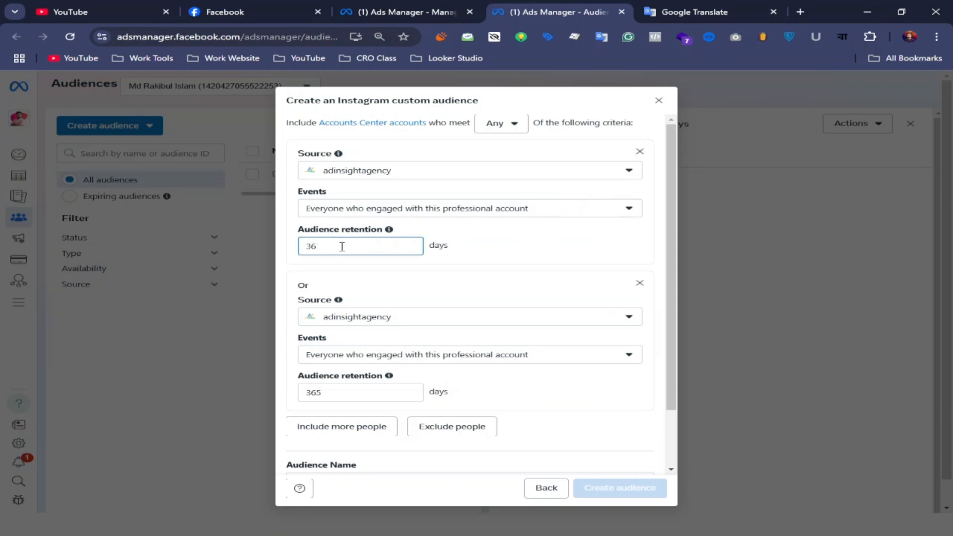
key("BackSpace")
key("BackSpace")
type("3")
Set the second criterion to anyone who visited the professional account's profile with 30 days retention, and include a third criterion
scroll(397, 278, "down", 1)
left_click(627, 286)
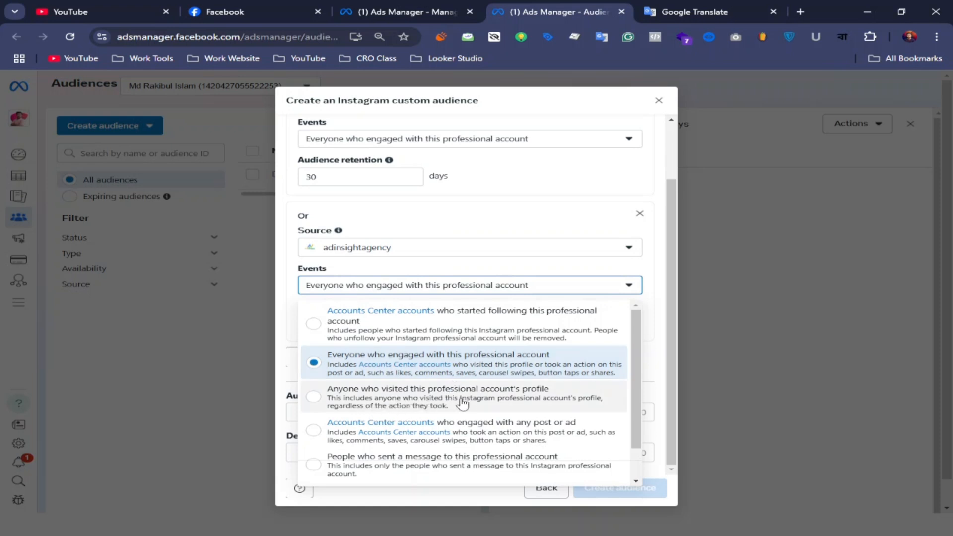
left_click(516, 399)
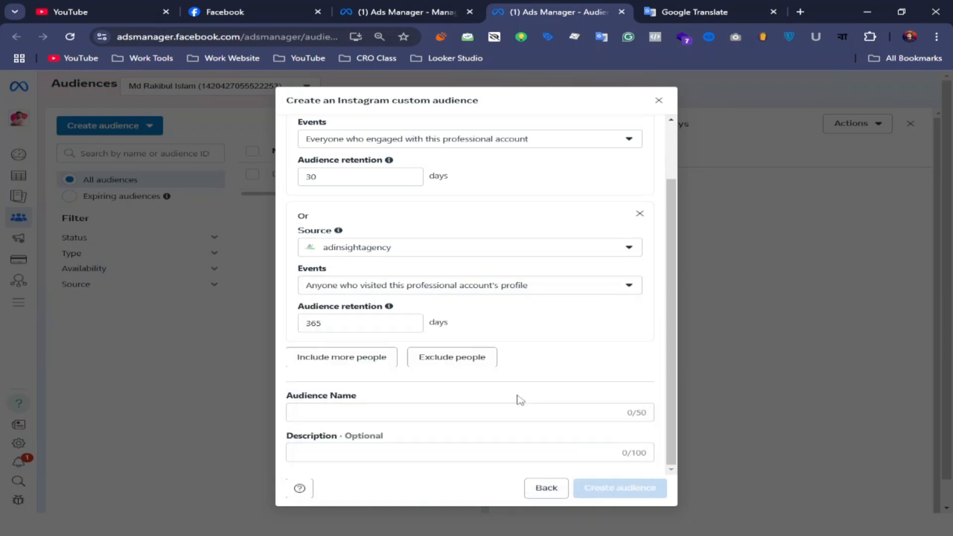
left_click(372, 366)
left_click(347, 327)
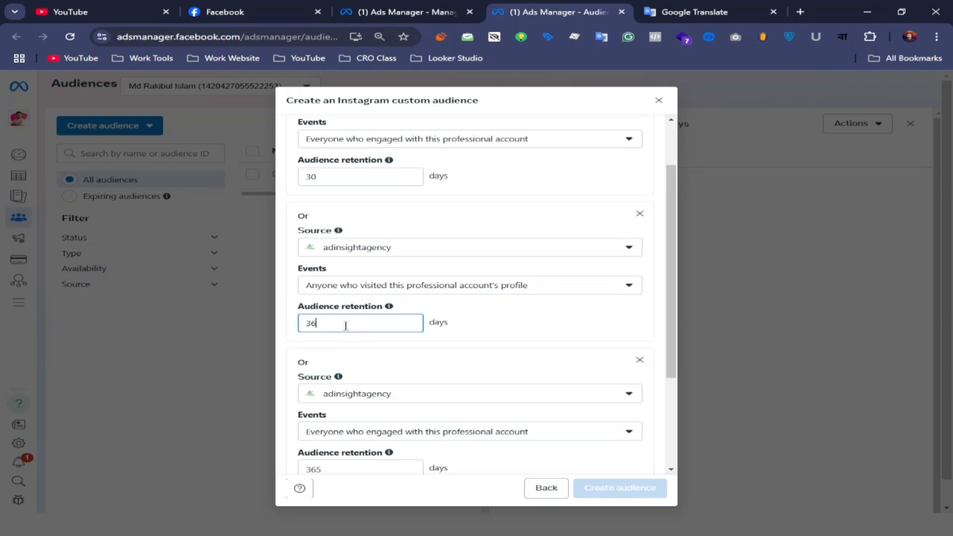
type("0")
Set the third criterion to accounts who engaged with any post or ad, with an audience retention of 30 days
scroll(417, 262, "down", 3)
left_click(419, 260)
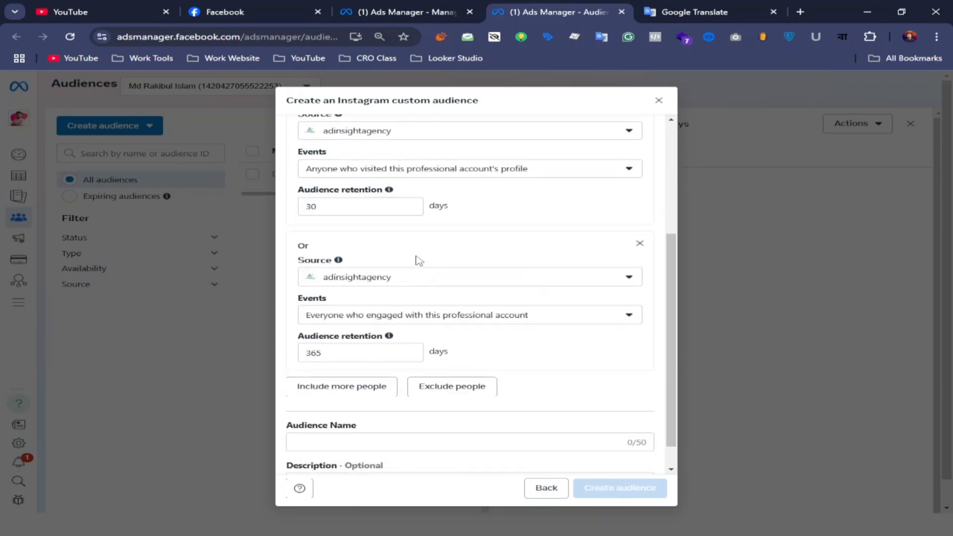
left_click(628, 317)
scroll(466, 397, "down", 2)
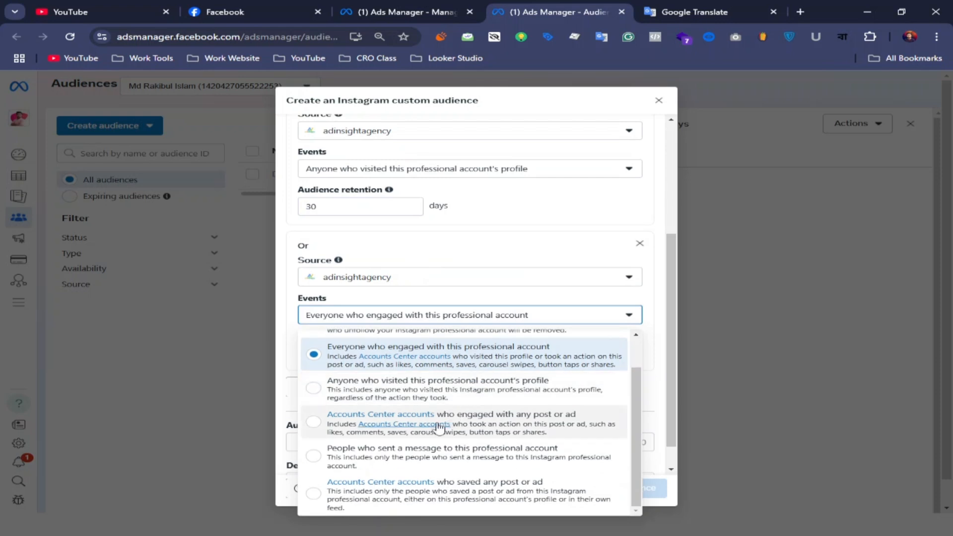
left_click(509, 430)
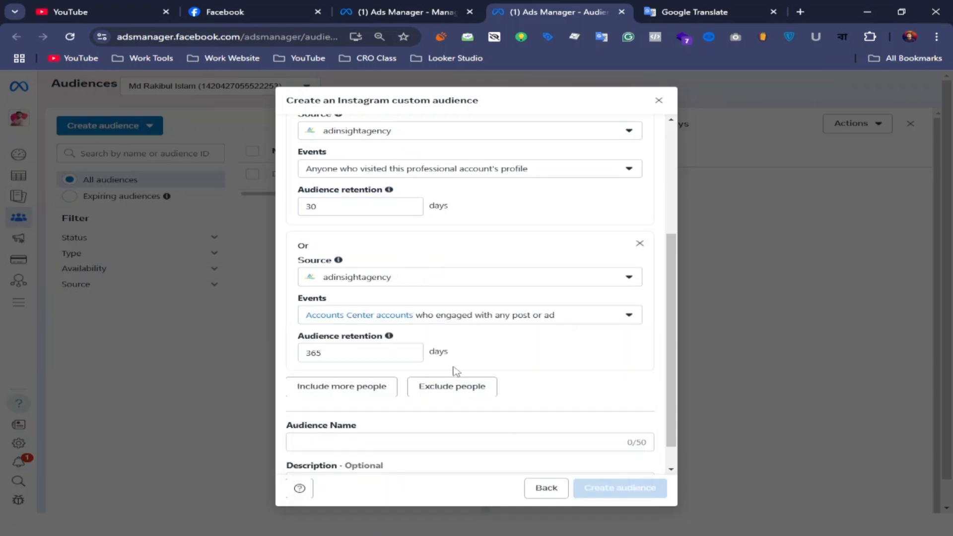
left_click(351, 356)
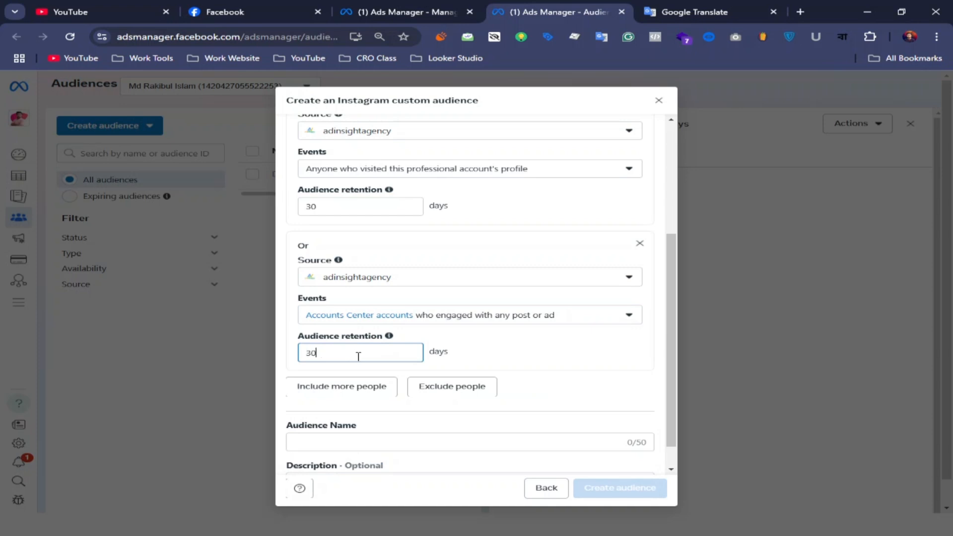
Include a fourth criterion for accounts who saved any post or ad, with an audience retention of 30 days
scroll(609, 357, "down", 1)
left_click(347, 362)
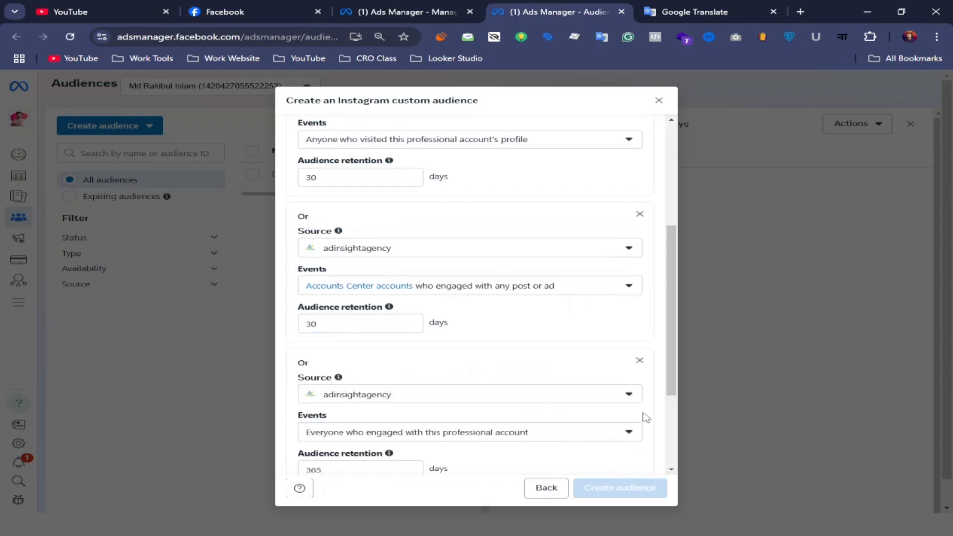
left_click(624, 430)
scroll(464, 379, "down", 1)
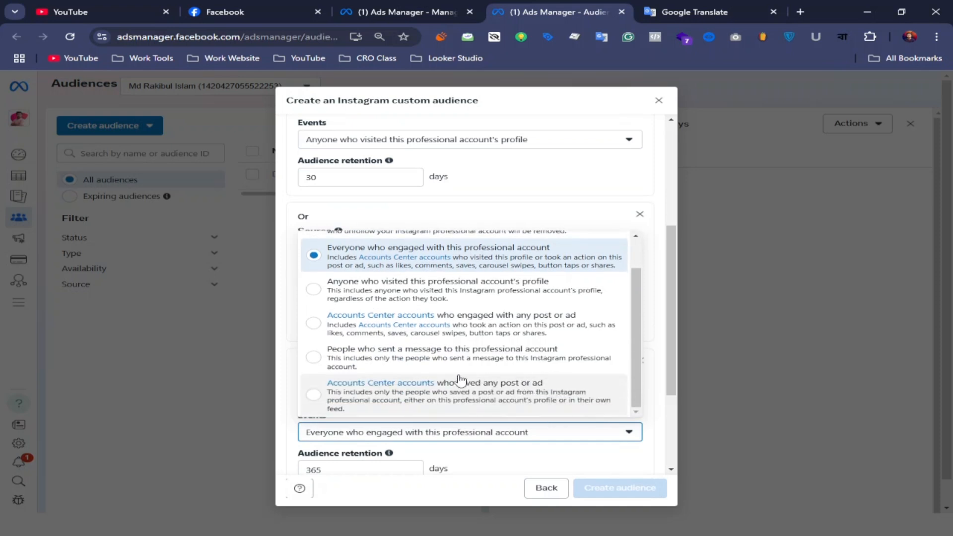
left_click(486, 394)
scroll(485, 394, "down", 3)
left_click(363, 327)
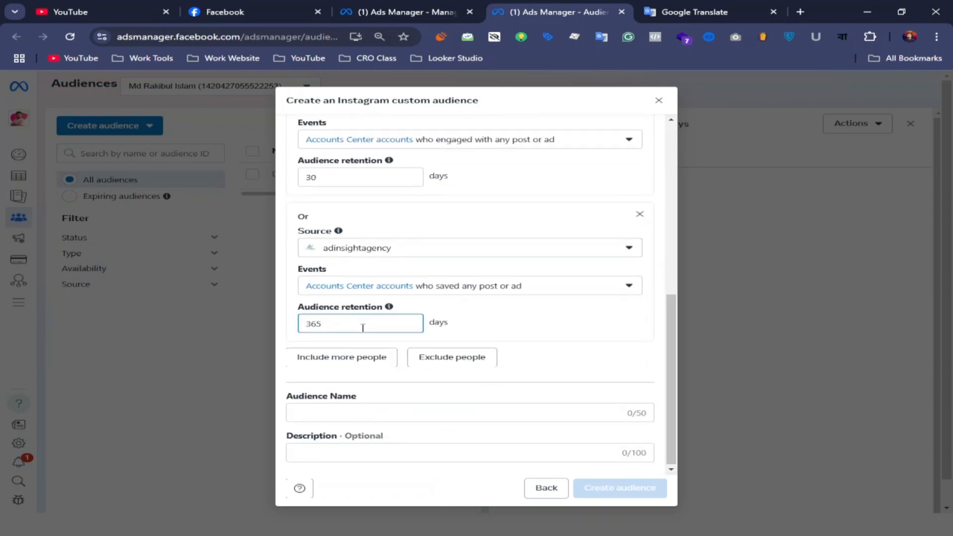
scroll(355, 382, "up", 1)
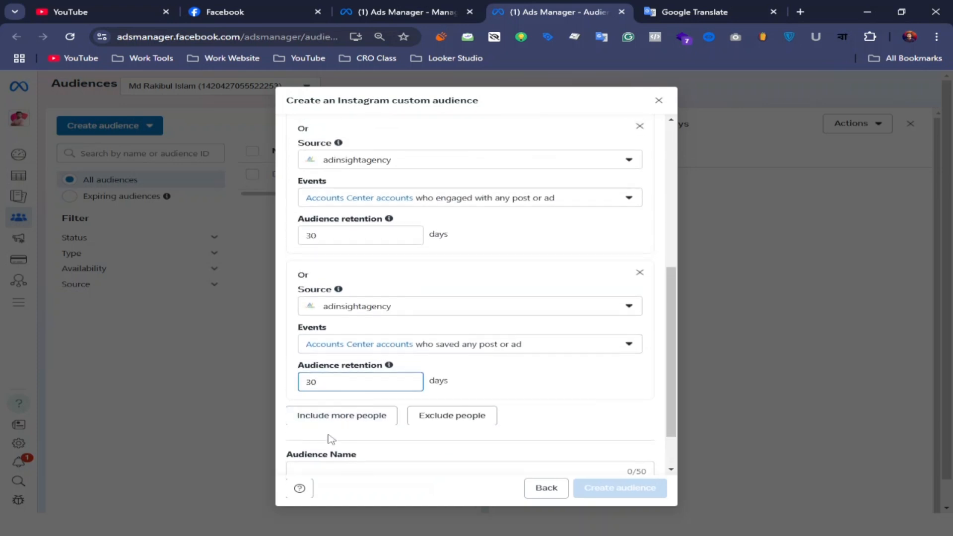
Name the Instagram audience "Digital Growth Solution - Instagram", copying the Page name from the Facebook page
scroll(330, 438, "down", 1)
left_click(355, 410)
scroll(370, 395, "up", 3)
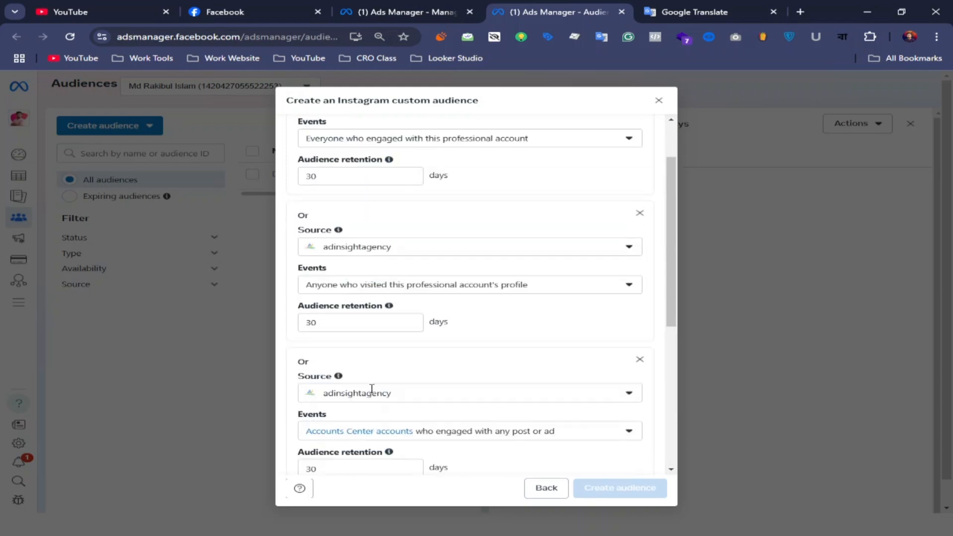
scroll(373, 391, "down", 3)
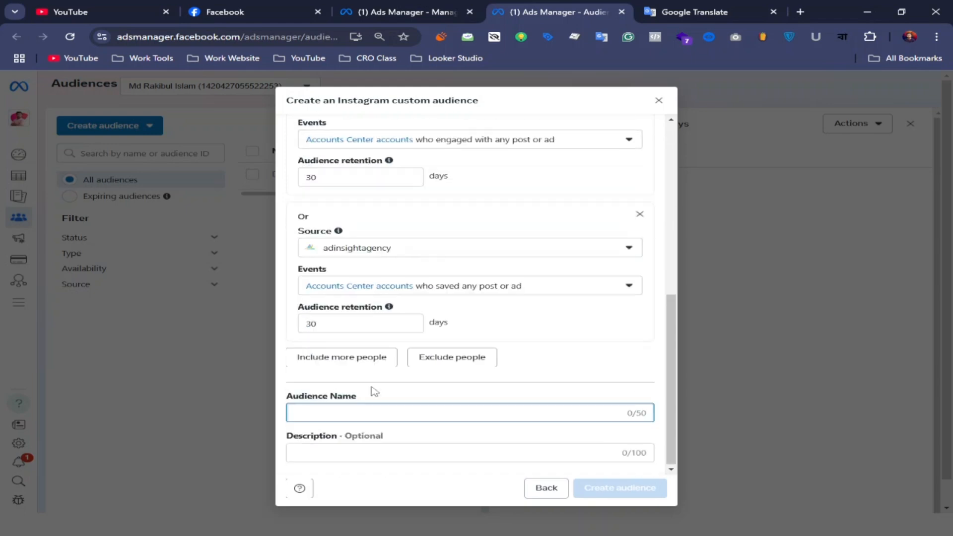
left_click(379, 11)
left_click(224, 11)
left_click_drag(554, 161, 337, 163)
right_click(375, 167)
left_click(402, 178)
left_click(559, 12)
right_click(336, 408)
left_click(360, 277)
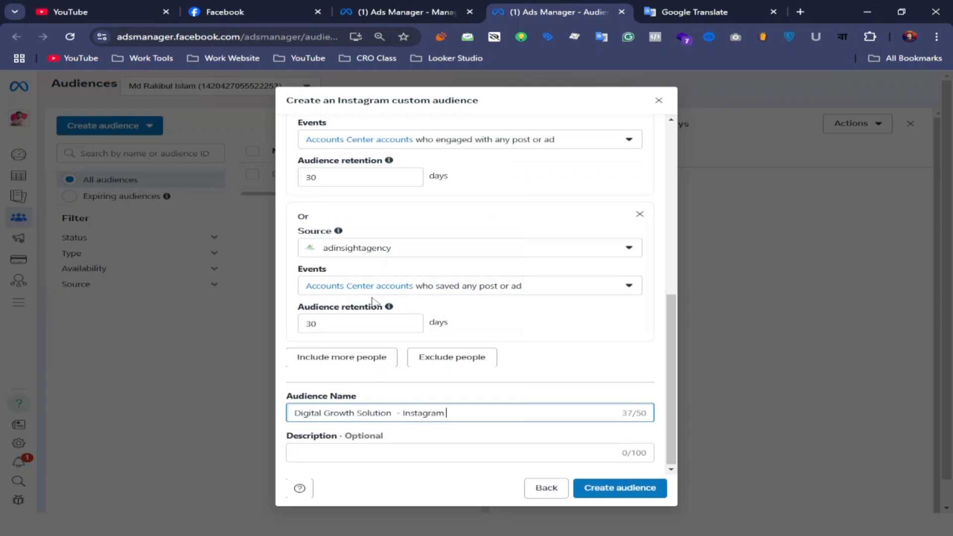
Create the Digital Growth Solution - Instagram custom audience and finish its creation dialog
left_click(616, 488)
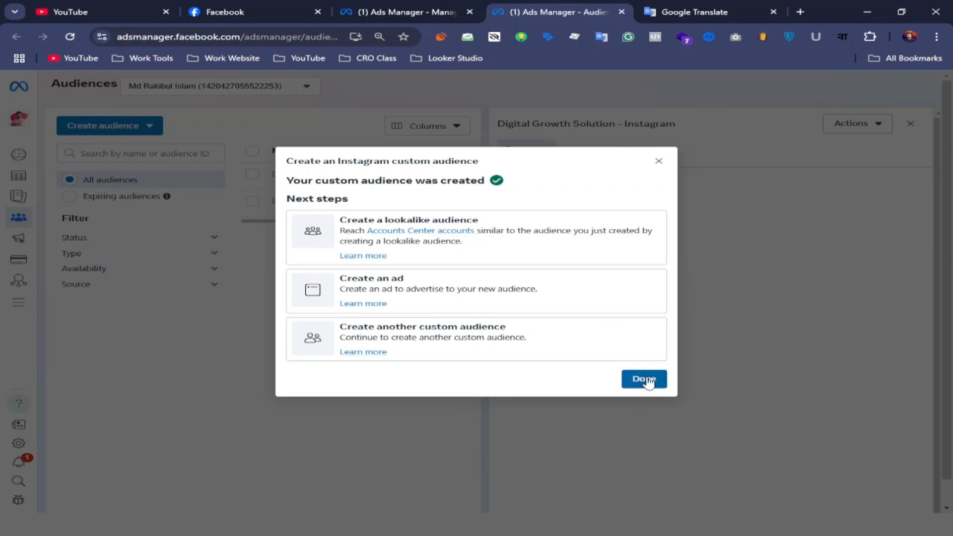
left_click(645, 379)
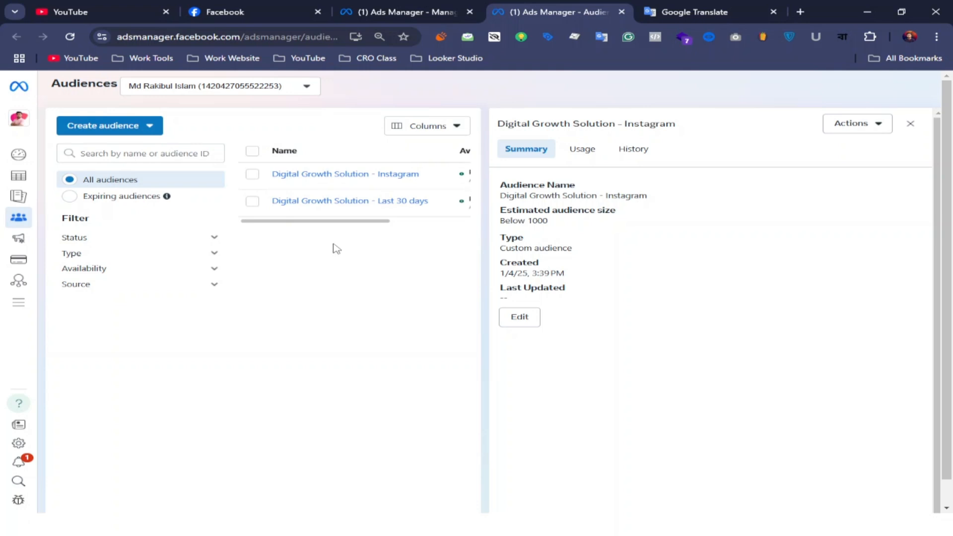
Create a new campaign from the Campaigns page with the Sales objective and the manual sales campaign setup
left_click(365, 11)
left_click(257, 410)
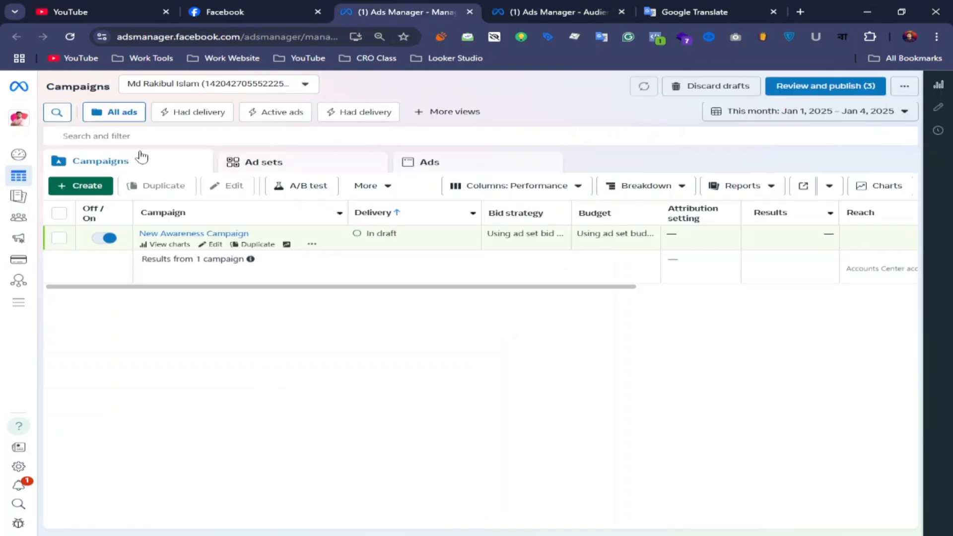
left_click(92, 186)
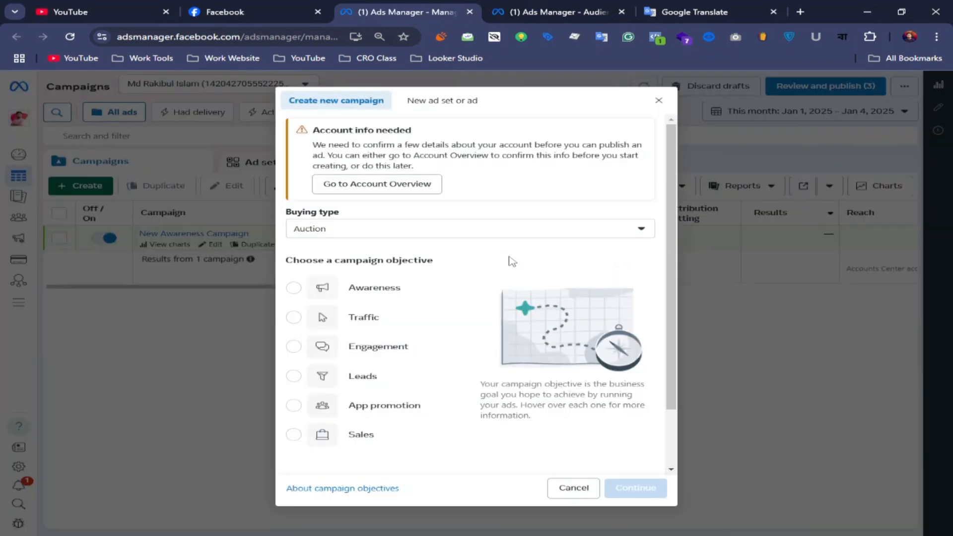
left_click(294, 436)
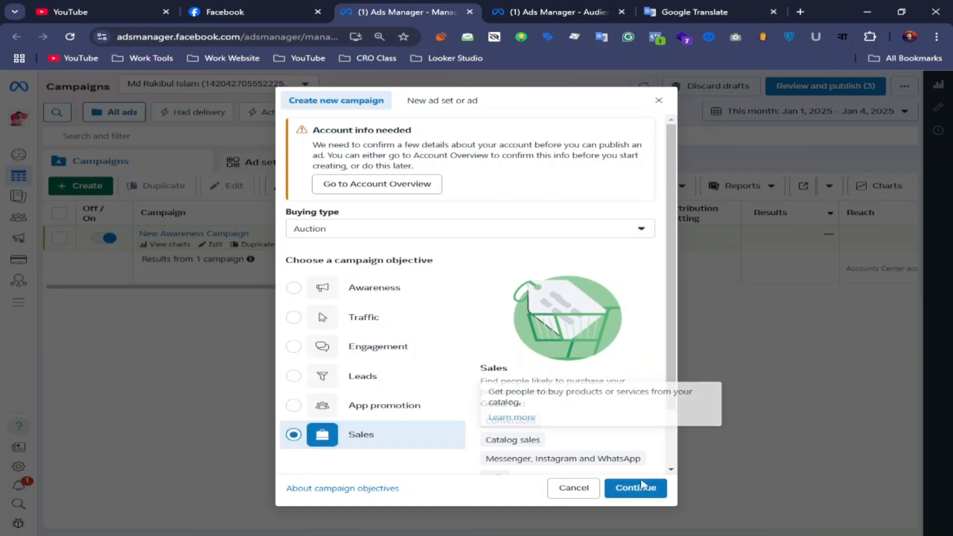
left_click(626, 484)
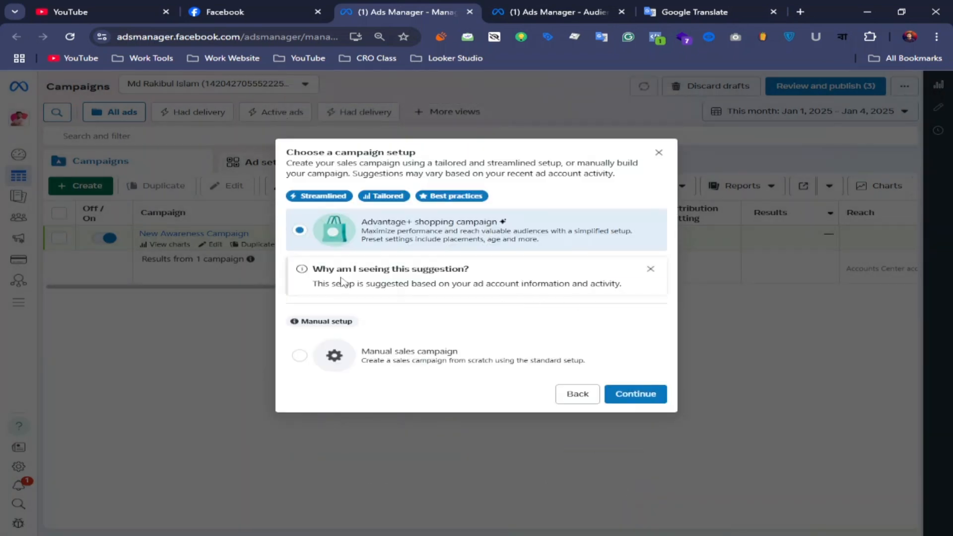
left_click(299, 355)
left_click(634, 394)
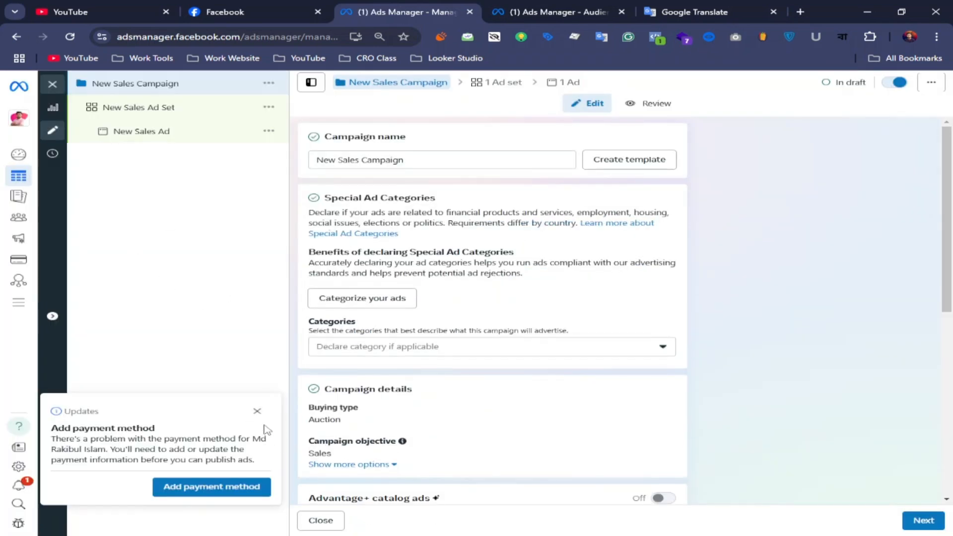
Dismiss the payment method notice and open the New Sales Ad Set at its custom audiences section
left_click(256, 411)
left_click(160, 112)
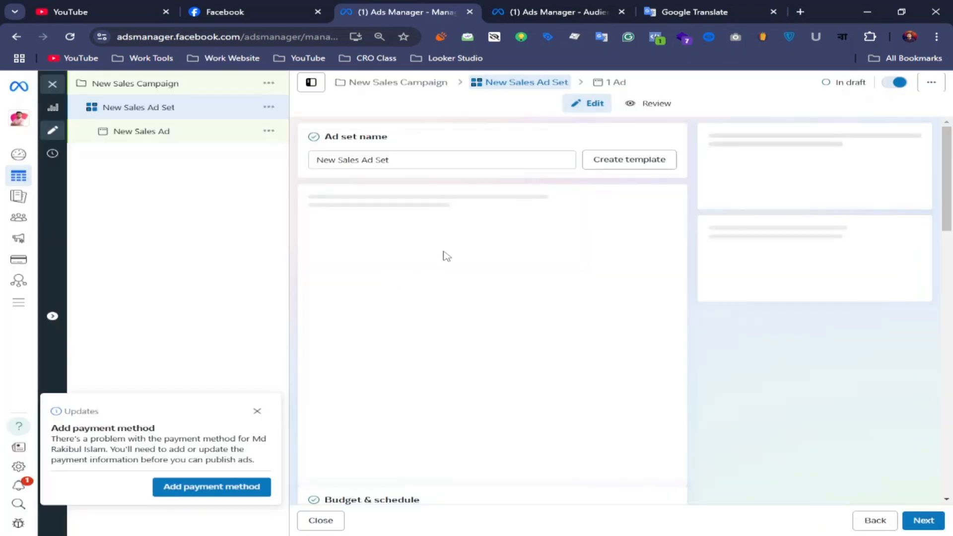
scroll(443, 253, "down", 1)
scroll(447, 295, "up", 4)
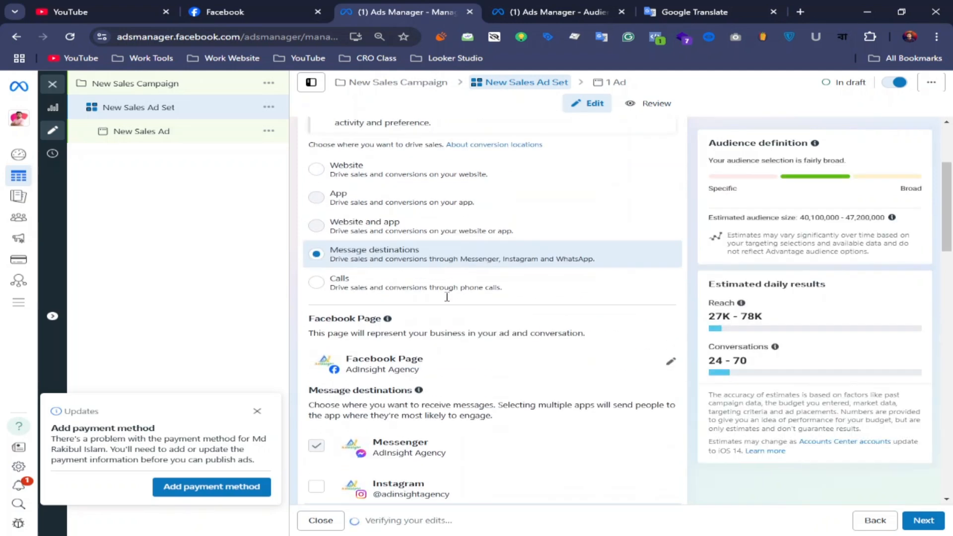
scroll(445, 295, "down", 5)
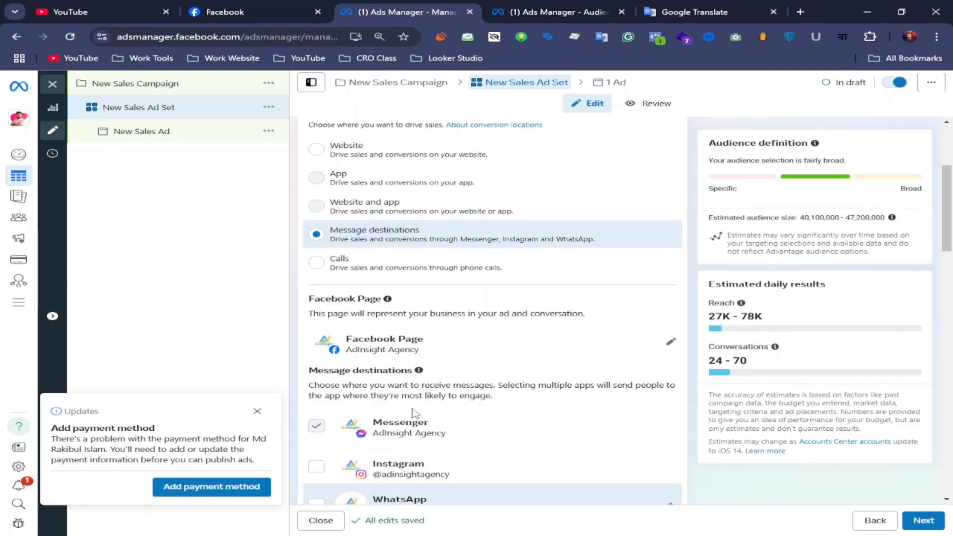
scroll(510, 297, "down", 7)
scroll(511, 298, "down", 10)
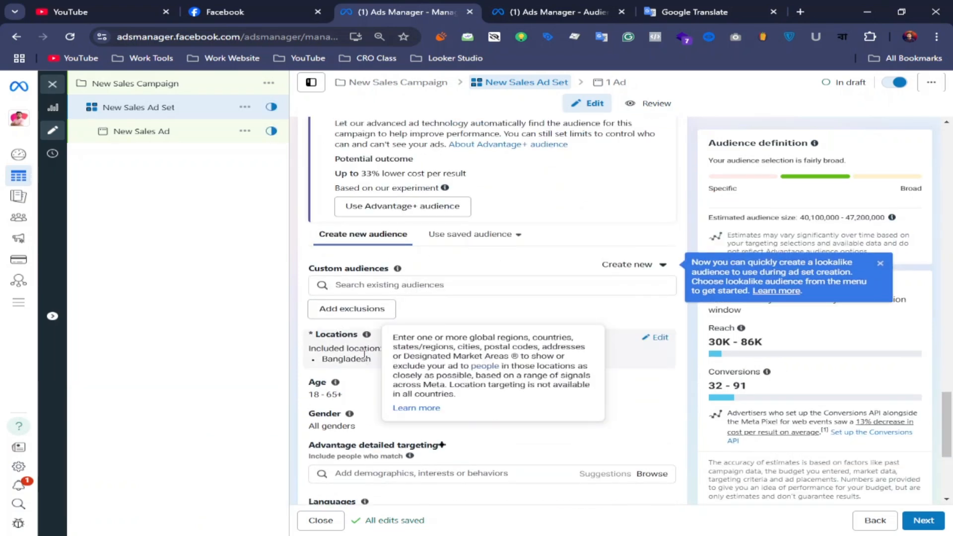
scroll(363, 353, "down", 2)
scroll(405, 308, "up", 2)
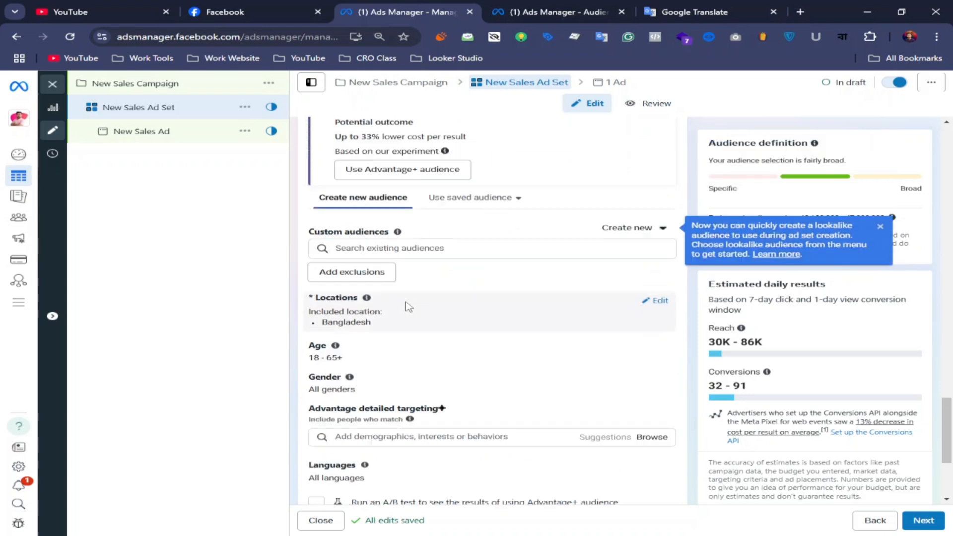
Add the Page engagement audience "Digital Growth Solution - Last 30 days" to the ad set's custom audiences
left_click(362, 287)
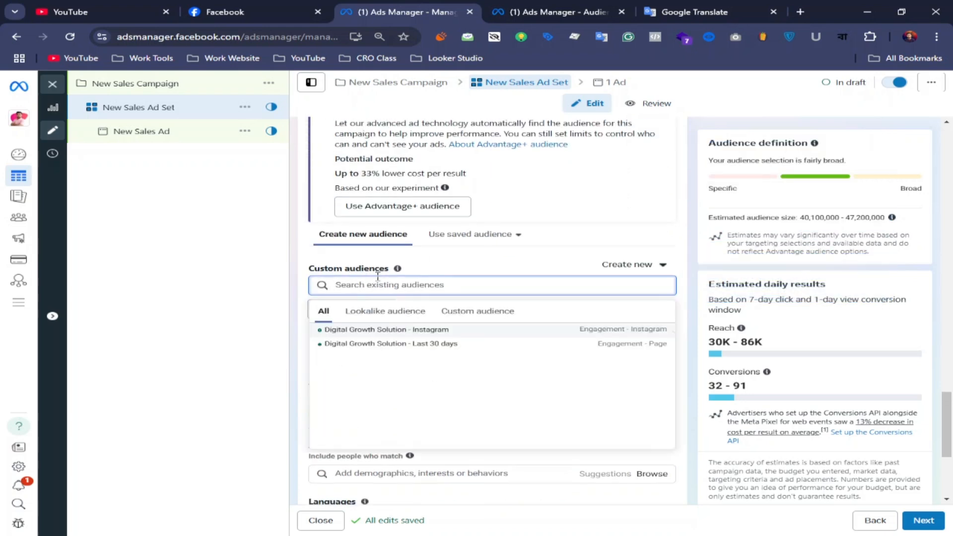
mouse_move(337, 350)
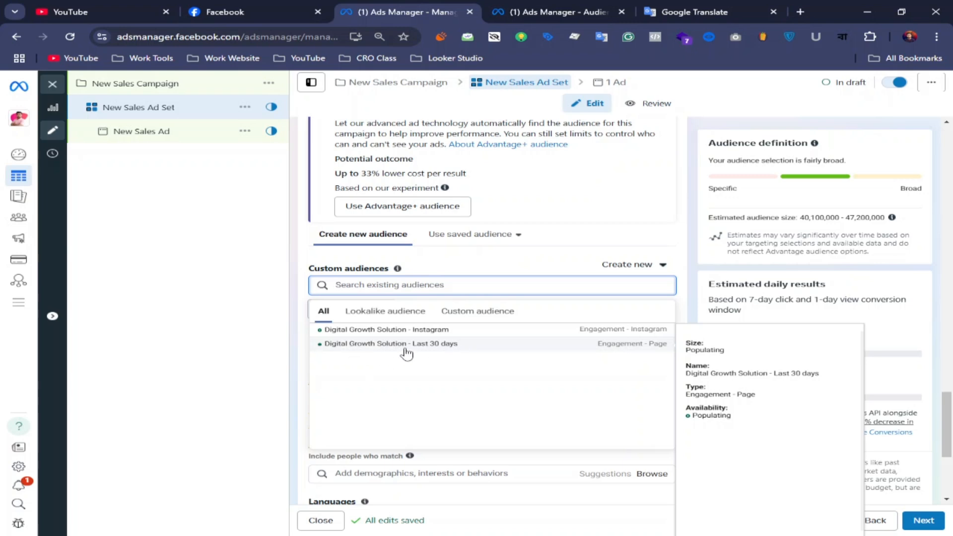
left_click(449, 347)
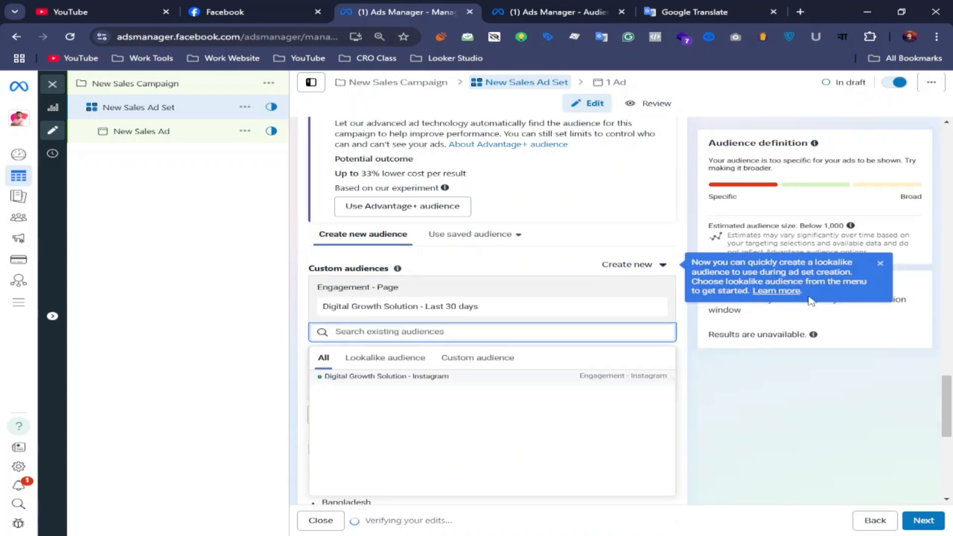
Review the ad set's selected custom audience along with its location, age, gender and detailed targeting settings
scroll(480, 346, "down", 5)
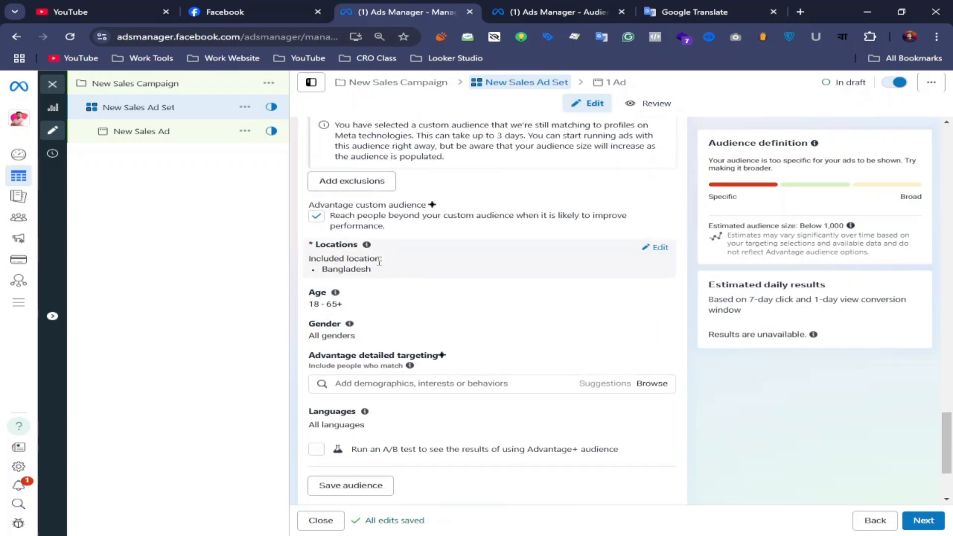
mouse_move(350, 324)
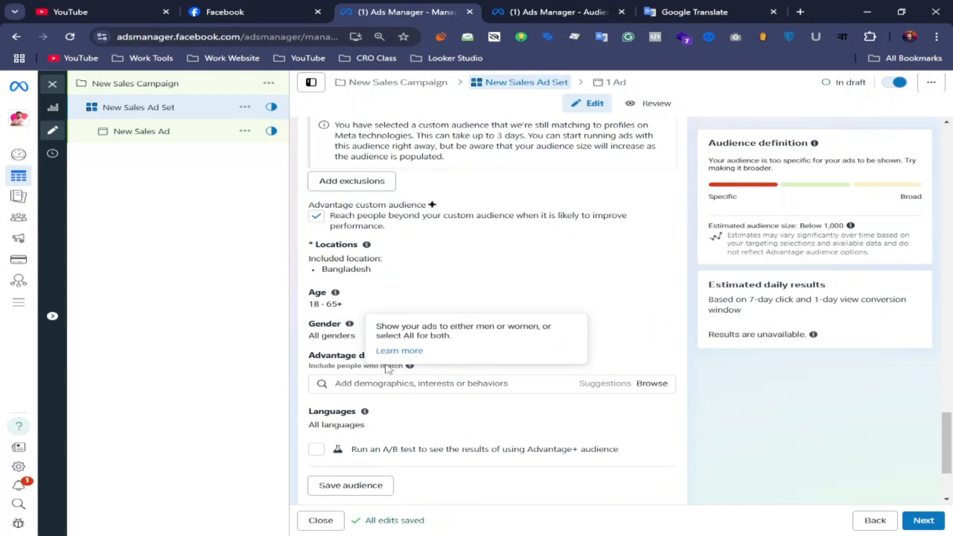
scroll(405, 289, "up", 4)
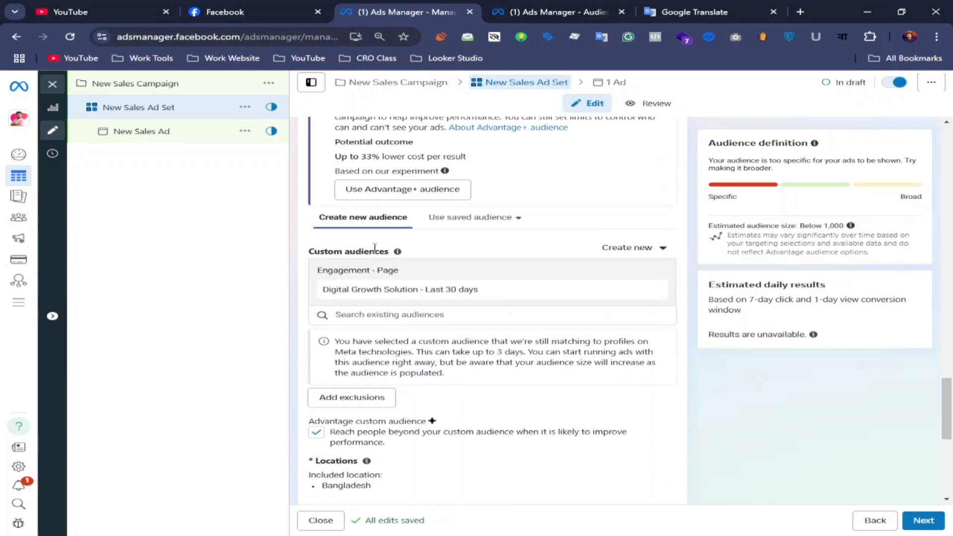
scroll(411, 248, "down", 3)
scroll(427, 255, "up", 3)
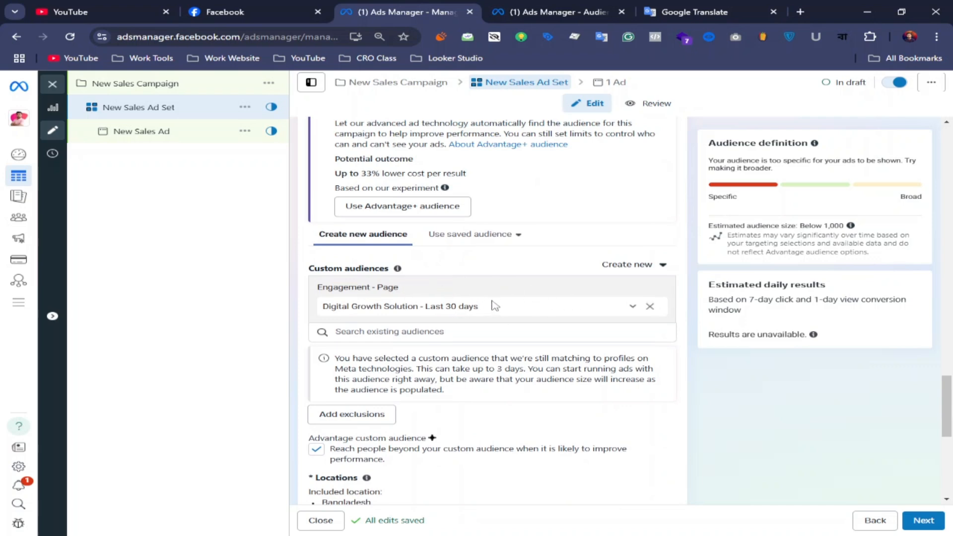
scroll(483, 331, "down", 5)
scroll(527, 325, "up", 4)
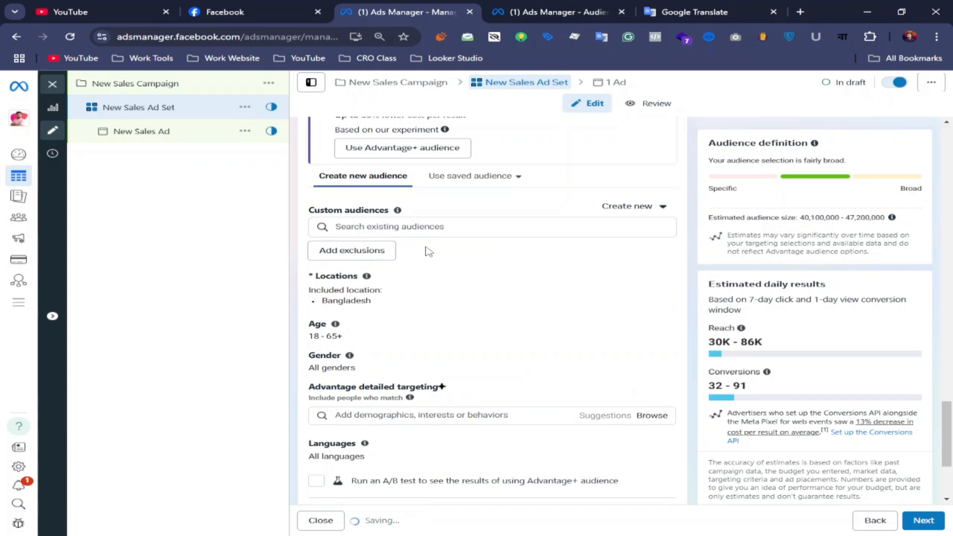
Reselect the ad set's custom audiences, including both "Digital Growth Solution - Instagram" and "Digital Growth Solution - Last 30 days"
left_click(408, 227)
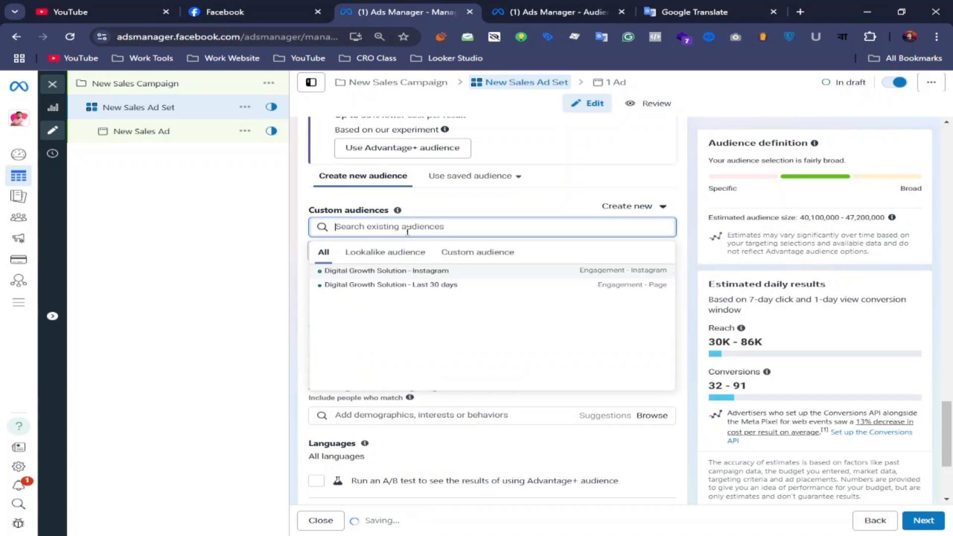
left_click(422, 277)
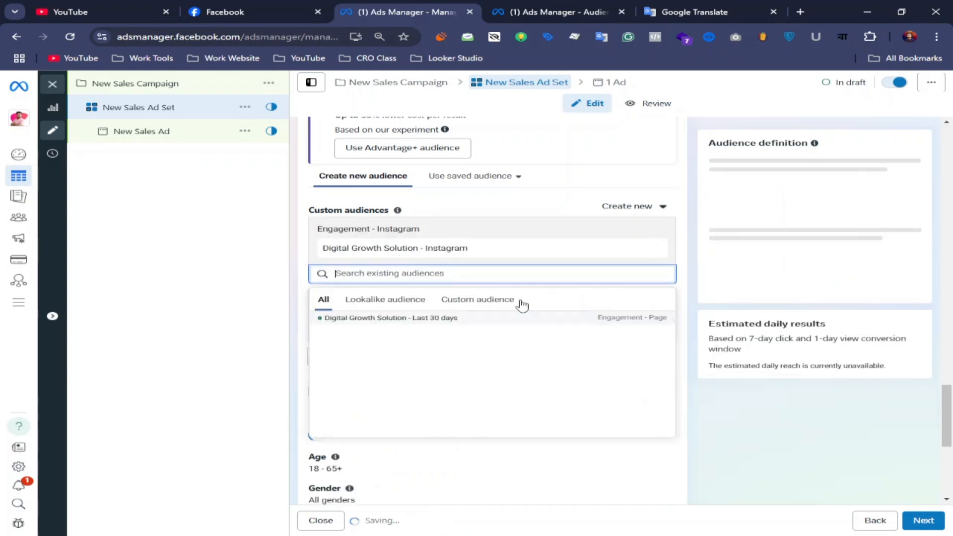
left_click(468, 321)
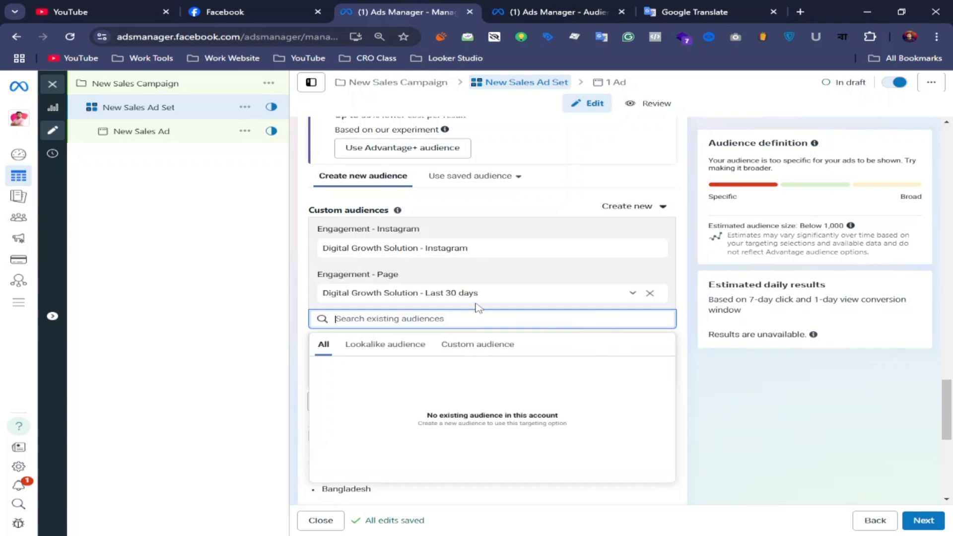
scroll(477, 297, "down", 5)
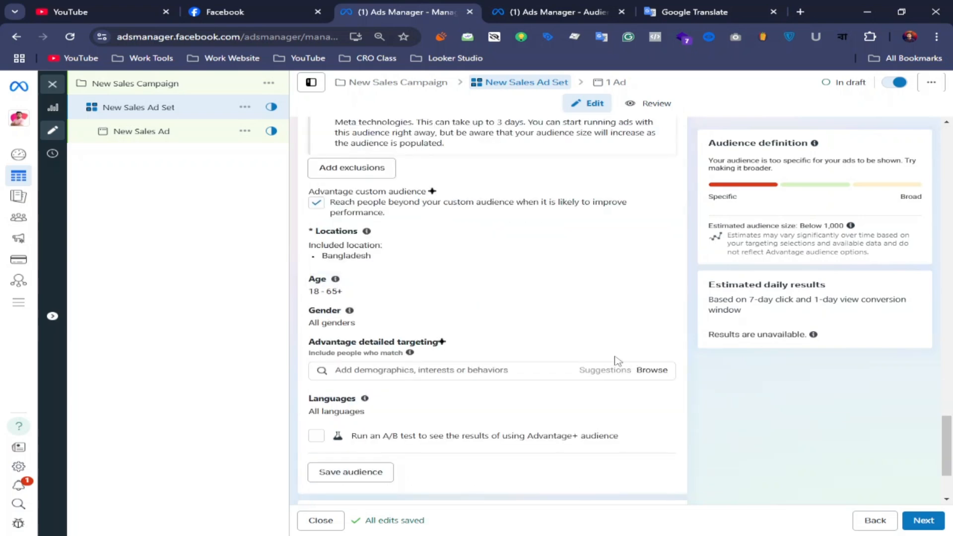
scroll(617, 361, "up", 3)
left_click(776, 388)
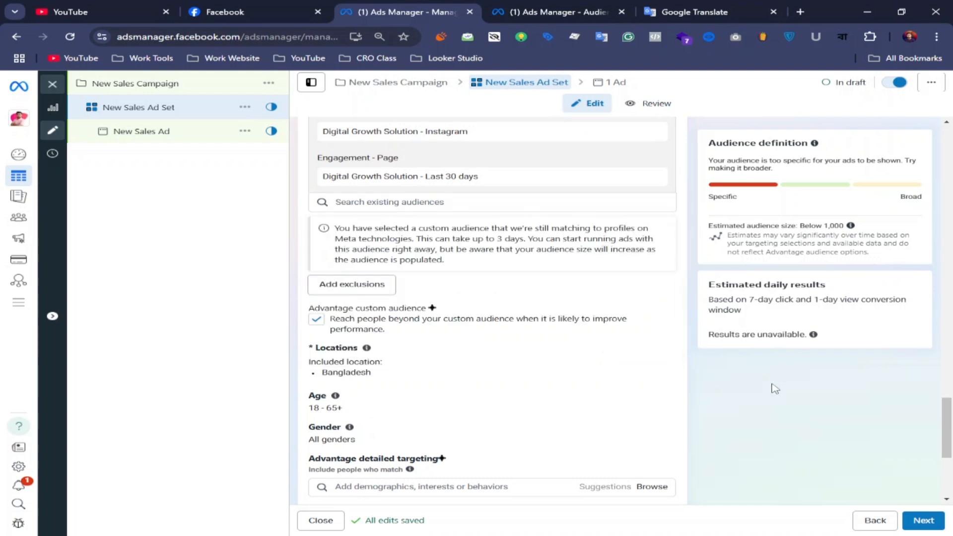